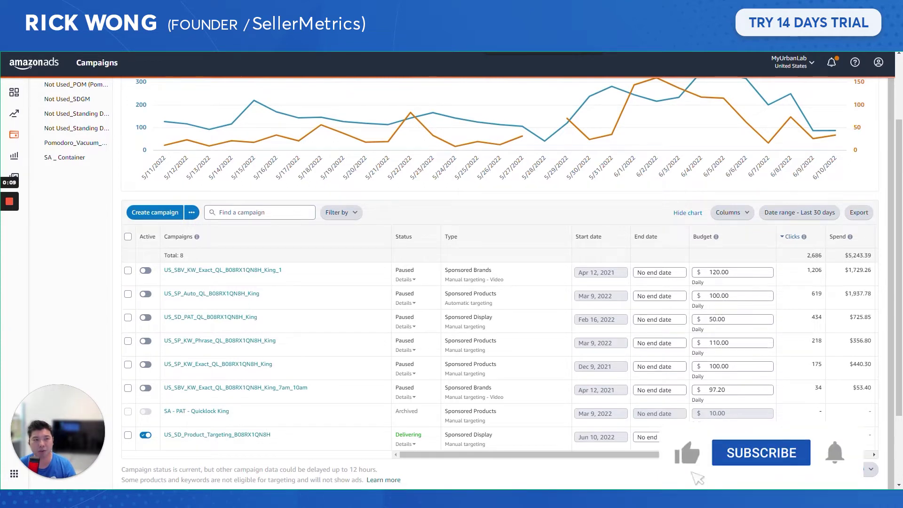
Switch to the Miro board and review the Sponsored Display campaign structure, focusing on the Audience campaign
{"action": "key", "text": "ctrl+Tab"}
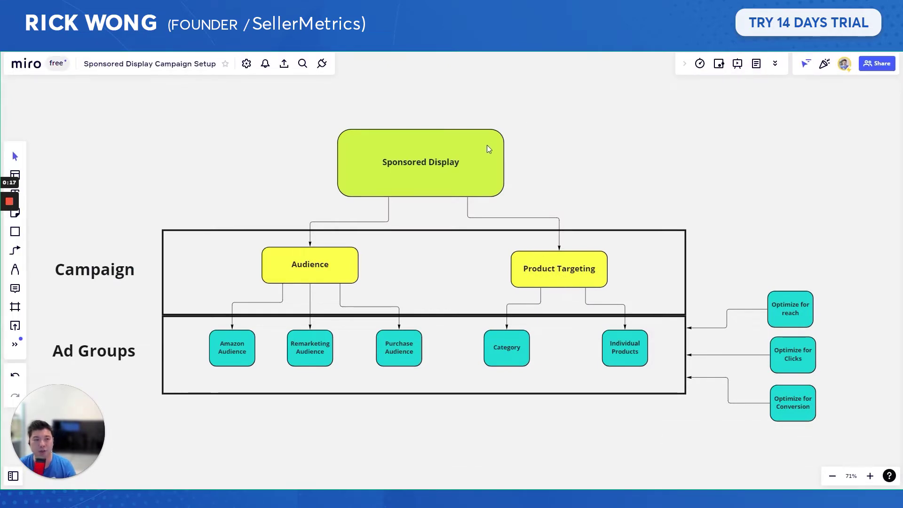
{"action": "left_click_drag", "start_coordinate": [489, 149], "coordinate": [492, 149]}
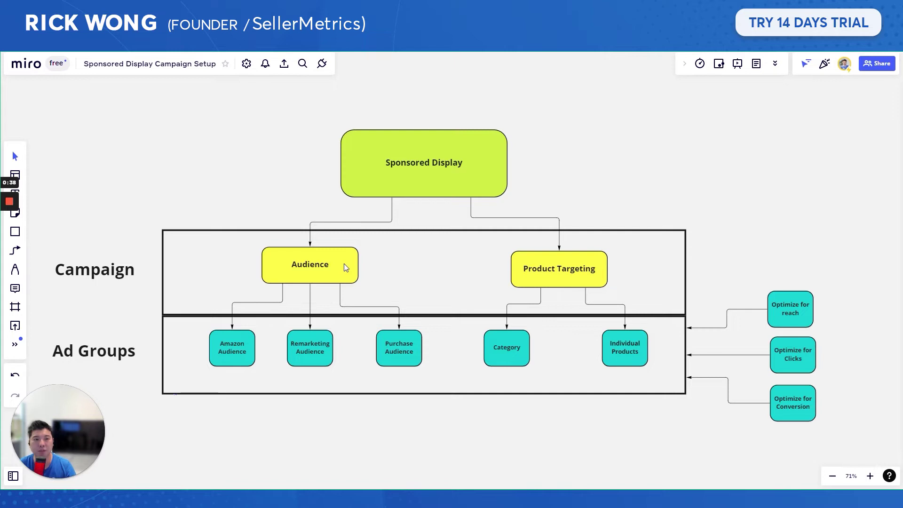
{"action": "left_click", "coordinate": [343, 267]}
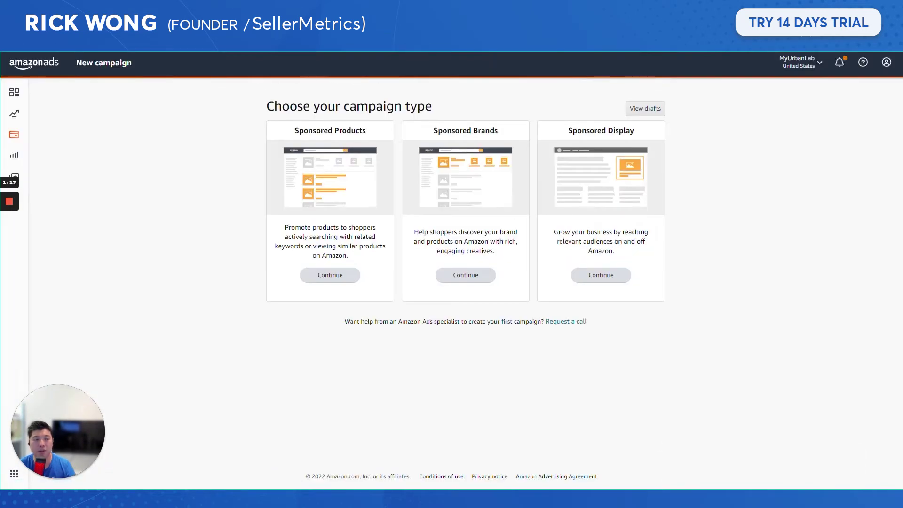
Start a new Sponsored Display campaign in Amazon Ads, choose Audiences as its targeting and look over the audience options
{"action": "left_click", "coordinate": [596, 274]}
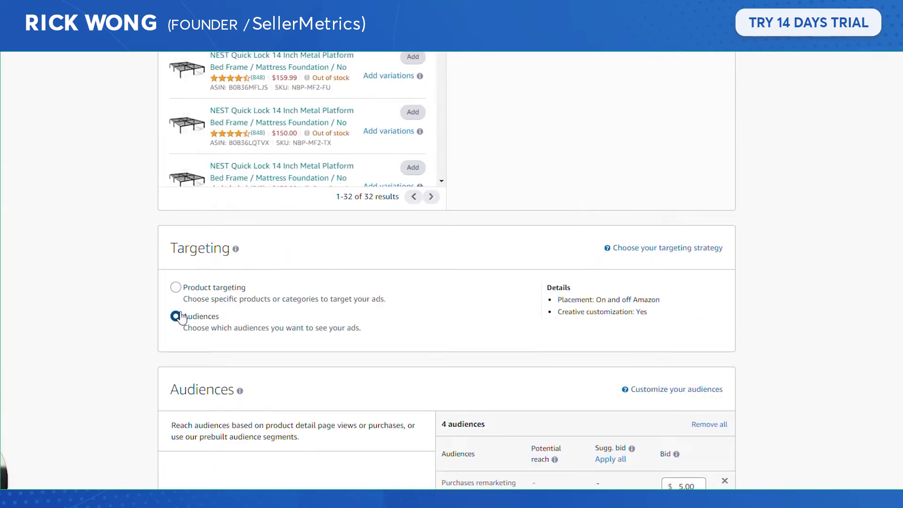
{"action": "left_click", "coordinate": [176, 316]}
{"action": "scroll", "coordinate": [178, 305], "scroll_direction": "down", "scroll_amount": 4}
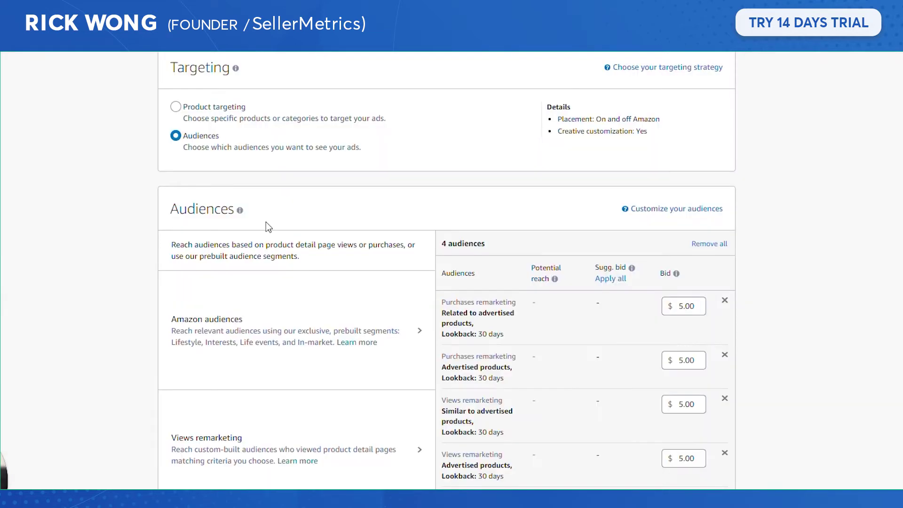
{"action": "scroll", "coordinate": [262, 226], "scroll_direction": "down", "scroll_amount": 5}
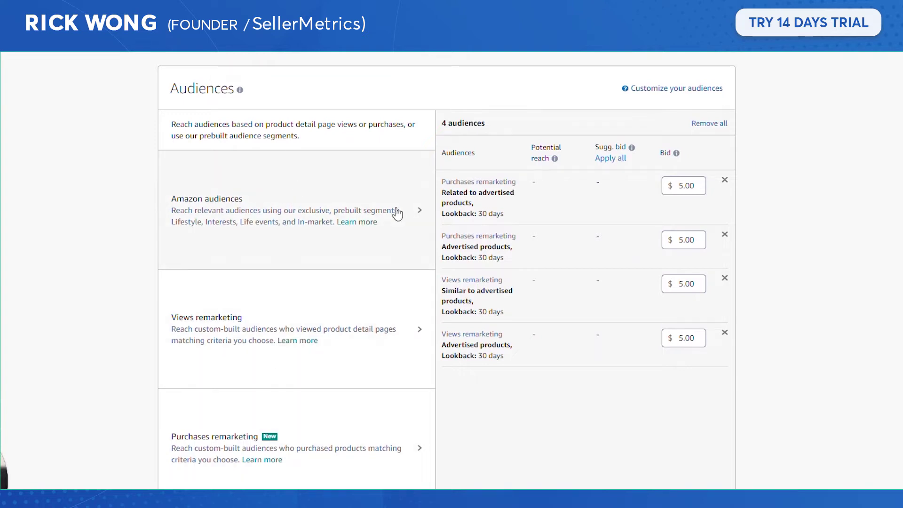
{"action": "scroll", "coordinate": [287, 334], "scroll_direction": "up", "scroll_amount": 4}
Set the new campaign's daily budget to $20
{"action": "scroll", "coordinate": [285, 318], "scroll_direction": "up", "scroll_amount": 20}
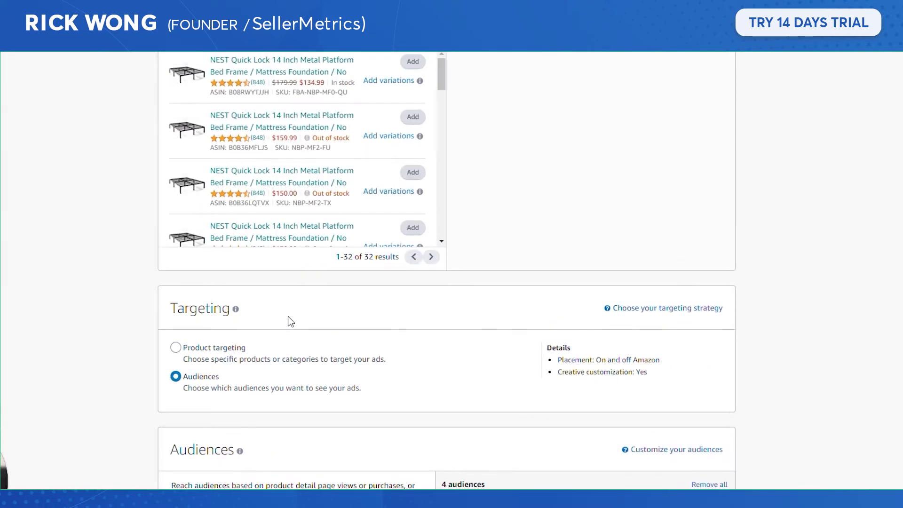
{"action": "key", "text": "Tab"}
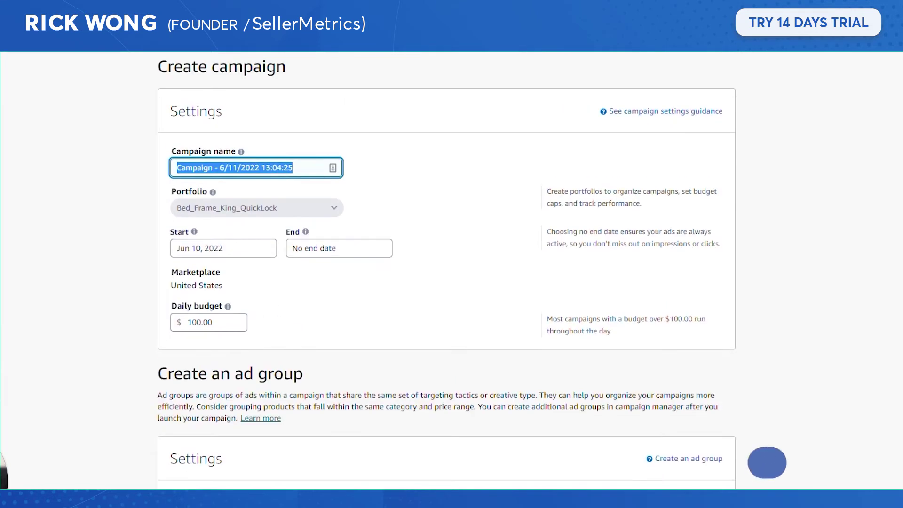
{"action": "key", "text": "Tab"}
{"action": "key", "text": "Tab"}
{"action": "key", "text": "Tab"}
{"action": "key", "text": "Tab"}
{"action": "type", "text": "20"}
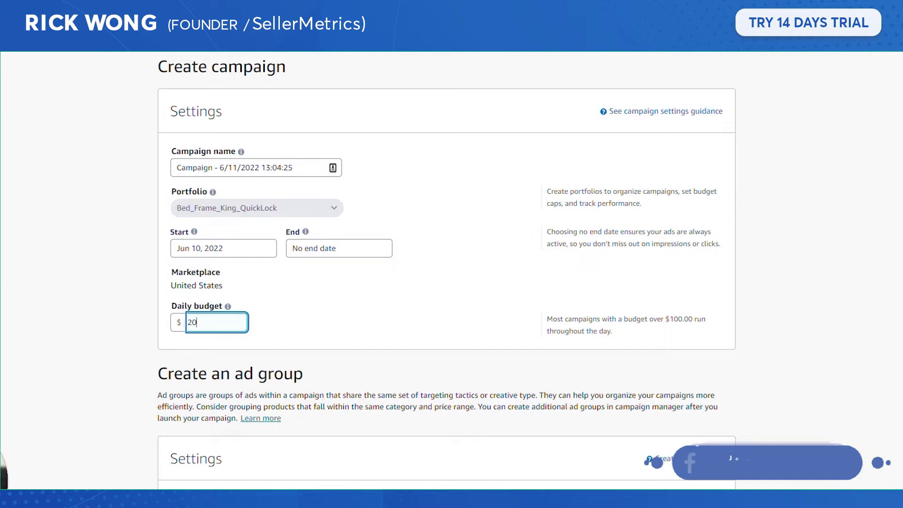
Replace the default campaign name with the prefix US_SD_Audence_
{"action": "key", "text": "shift+Tab"}
{"action": "key", "text": "shift+Tab"}
{"action": "key", "text": "shift+Tab"}
{"action": "key", "text": "shift+Tab"}
{"action": "type", "text": "US_"}
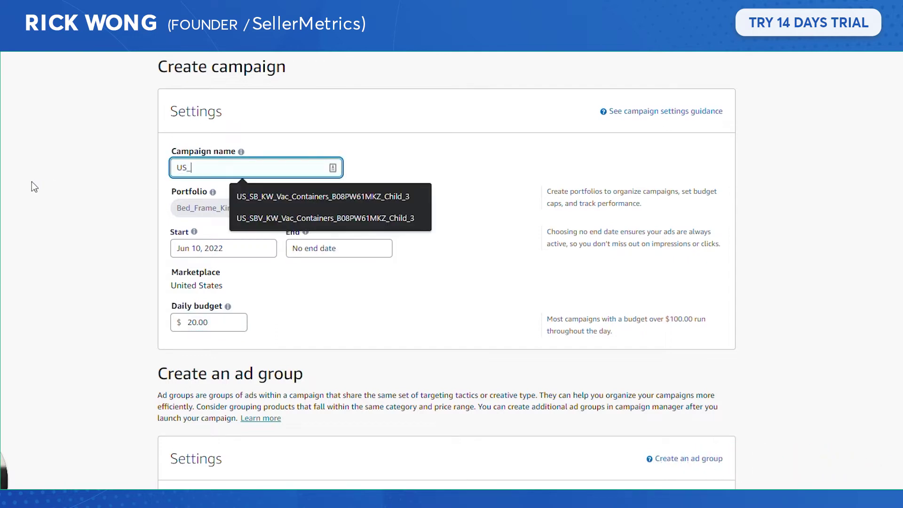
{"action": "type", "text": "SD"}
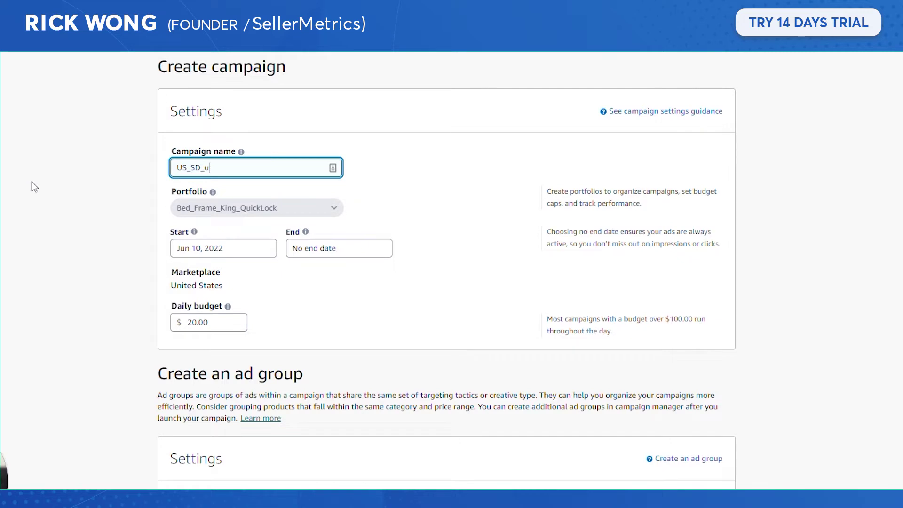
{"action": "type", "text": "_Audence_"}
{"action": "key", "text": "super+v"}
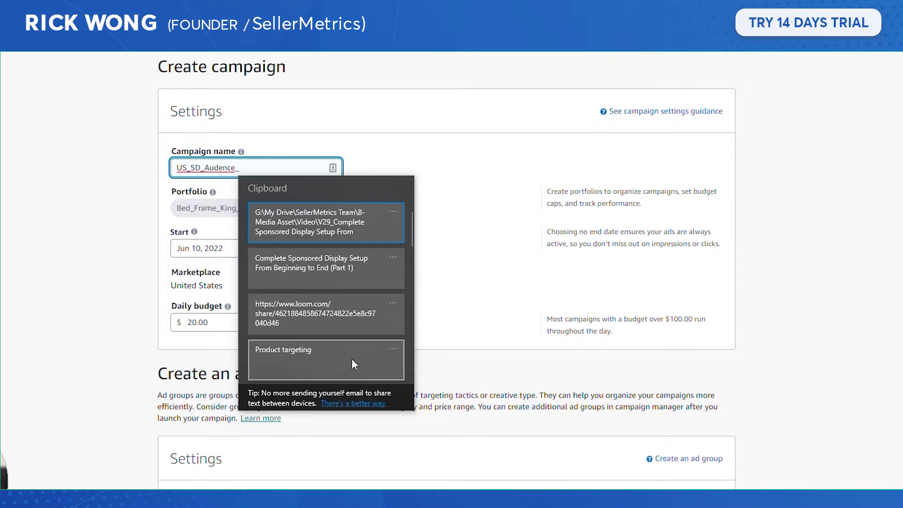
{"action": "left_click", "coordinate": [418, 92]}
Search the products to advertise for "king" and add the in-stock $169.99 King bed frame
{"action": "scroll", "coordinate": [400, 212], "scroll_direction": "down", "scroll_amount": 15}
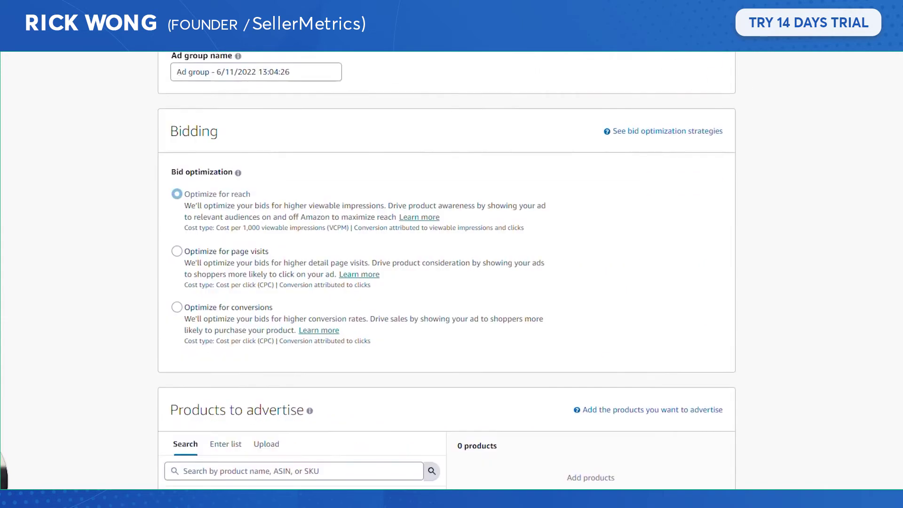
{"action": "left_click", "coordinate": [184, 252]}
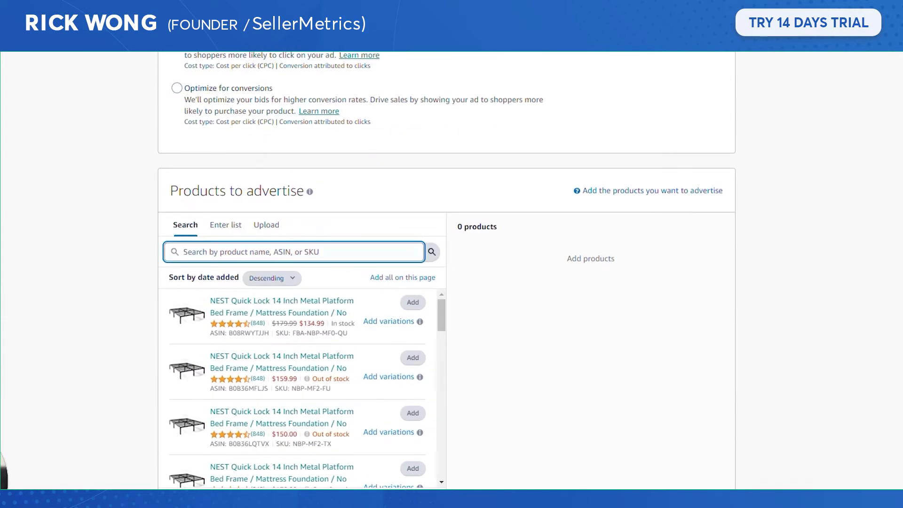
{"action": "type", "text": "king"}
{"action": "left_click", "coordinate": [419, 412]}
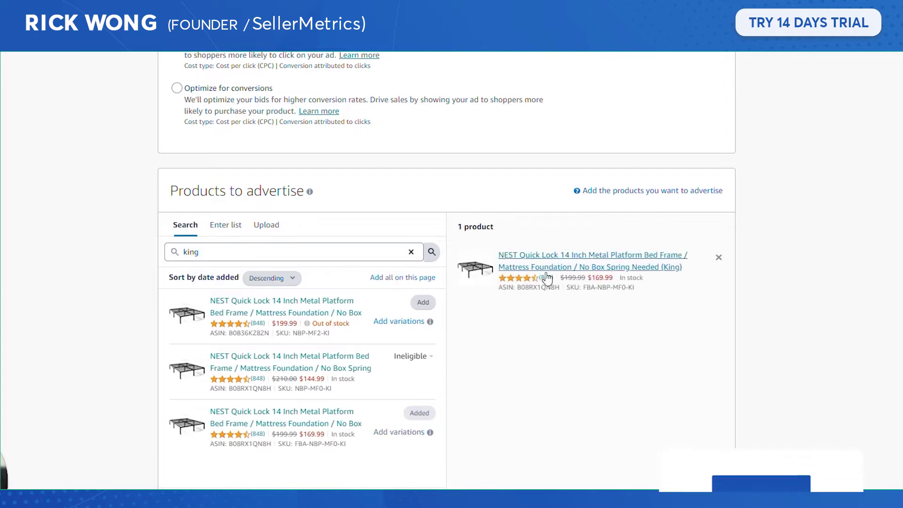
Copy the added product's ASIN and append it to the campaign name, making it US_SD_Audence_B08RX1QN8H
{"action": "double_click", "coordinate": [538, 286]}
{"action": "key", "text": "ctrl+c"}
{"action": "scroll", "coordinate": [502, 157], "scroll_direction": "up", "scroll_amount": 20}
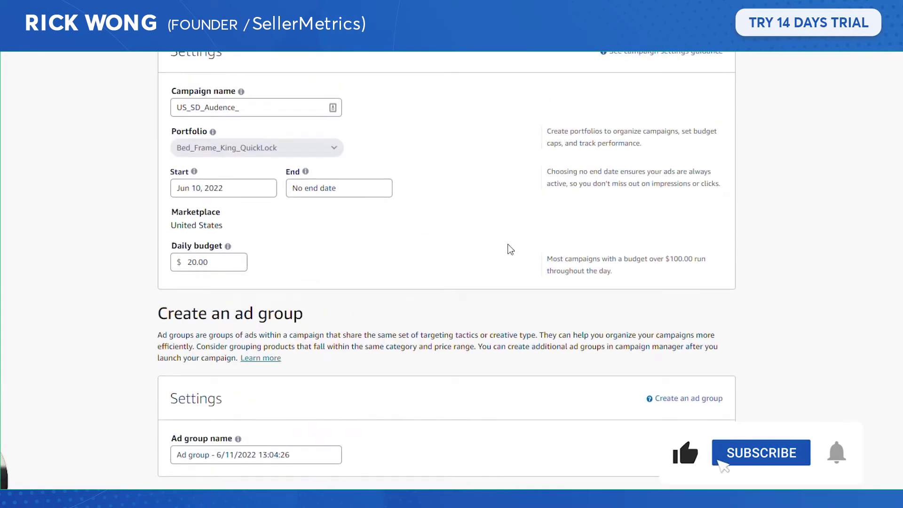
{"action": "left_click", "coordinate": [391, 94]}
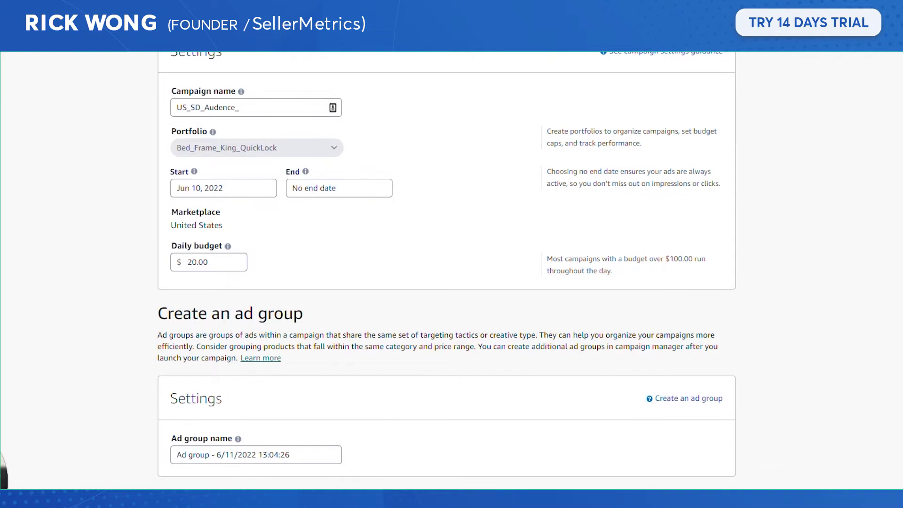
{"action": "left_click", "coordinate": [239, 108]}
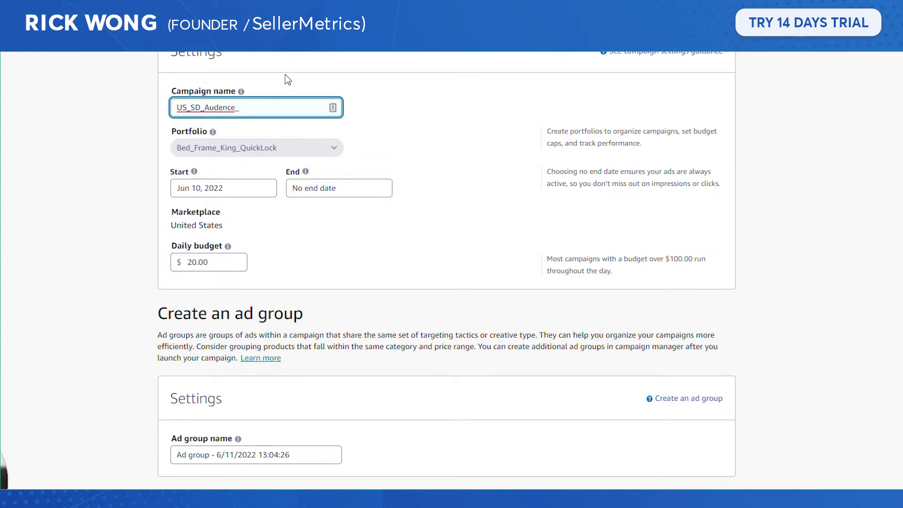
{"action": "key", "text": "ctrl+v"}
{"action": "left_click", "coordinate": [432, 106]}
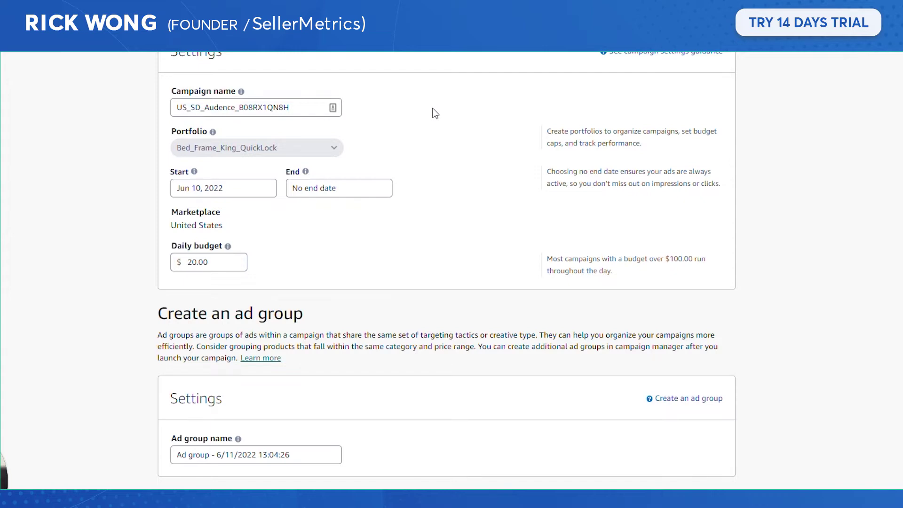
Review the audience ad groups and the reach, clicks and conversion optimization options on the Miro board
{"action": "scroll", "coordinate": [409, 128], "scroll_direction": "down", "scroll_amount": 4}
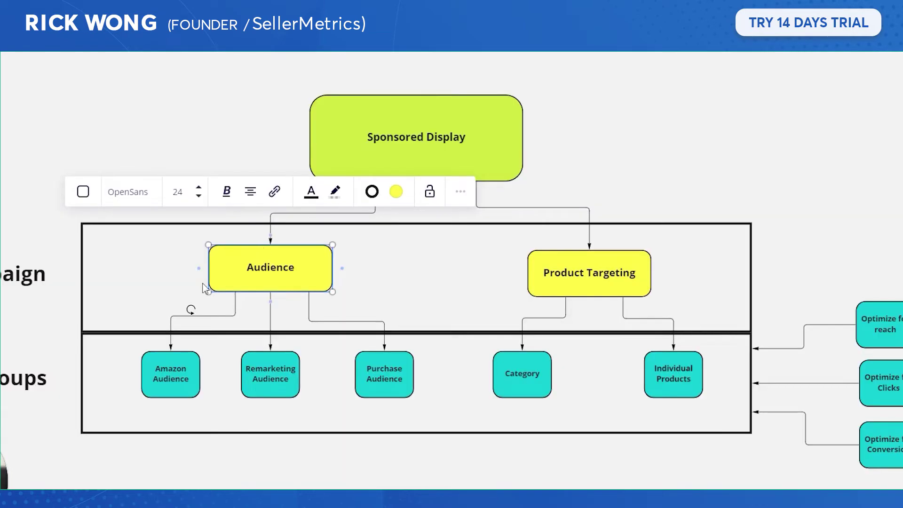
{"action": "left_click", "coordinate": [171, 374]}
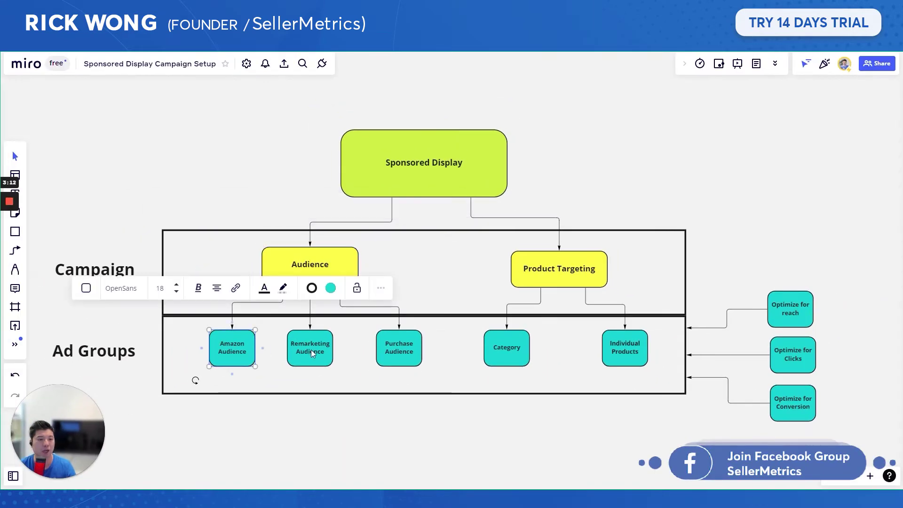
{"action": "left_click", "coordinate": [270, 374]}
{"action": "left_click_drag", "start_coordinate": [313, 353], "coordinate": [315, 354]}
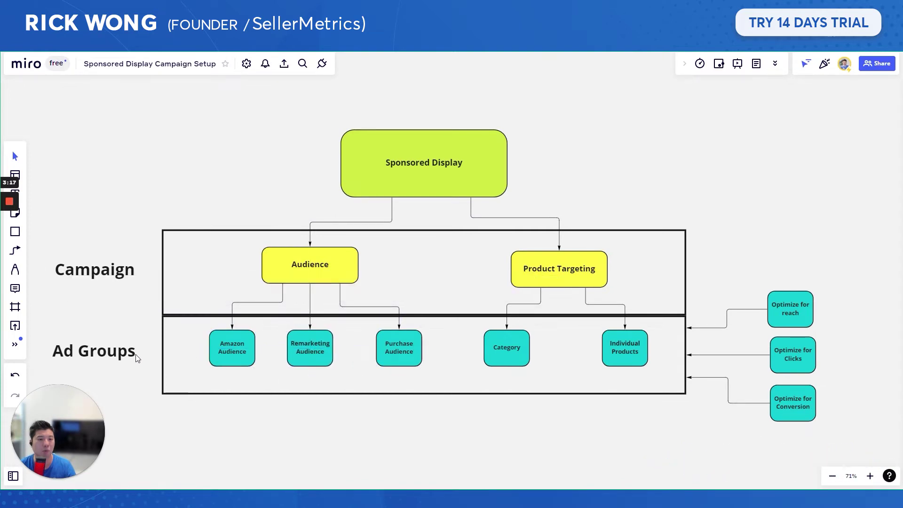
{"action": "left_click", "coordinate": [410, 349]}
{"action": "left_click", "coordinate": [804, 320]}
{"action": "left_click", "coordinate": [799, 340]}
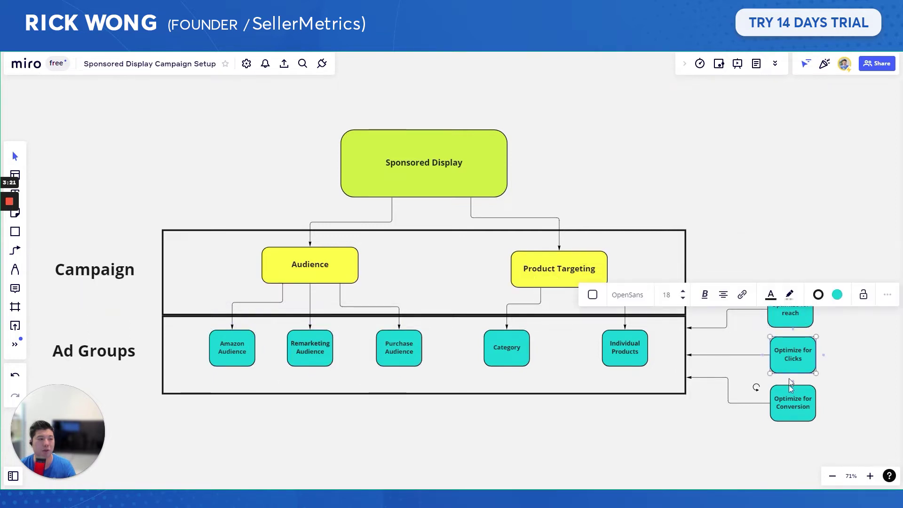
{"action": "left_click", "coordinate": [793, 403]}
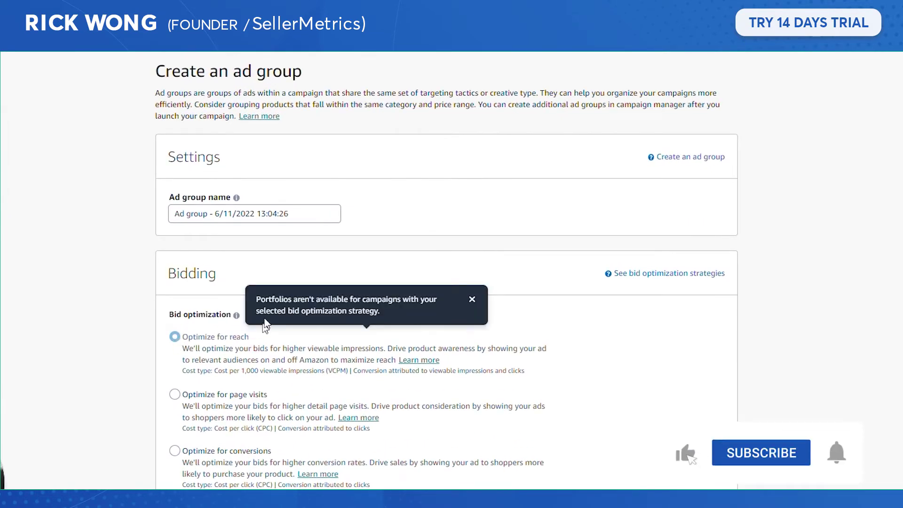
Look over the ad group's bidding, product and targeting sections in Amazon Ads, and name the ad group Amazon_Audience_OFR
{"action": "scroll", "coordinate": [311, 269], "scroll_direction": "down", "scroll_amount": 15}
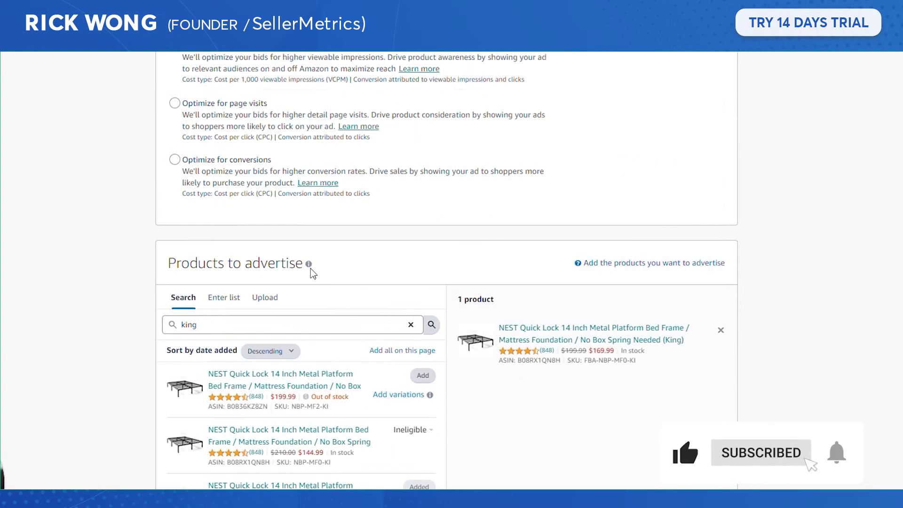
{"action": "scroll", "coordinate": [264, 344], "scroll_direction": "down", "scroll_amount": 4}
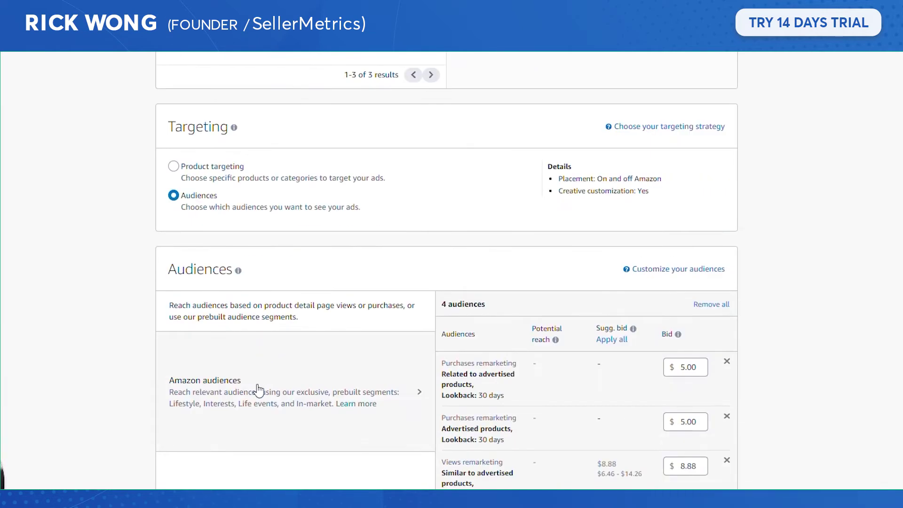
{"action": "scroll", "coordinate": [268, 379], "scroll_direction": "up", "scroll_amount": 3}
{"action": "scroll", "coordinate": [171, 273], "scroll_direction": "up", "scroll_amount": 15}
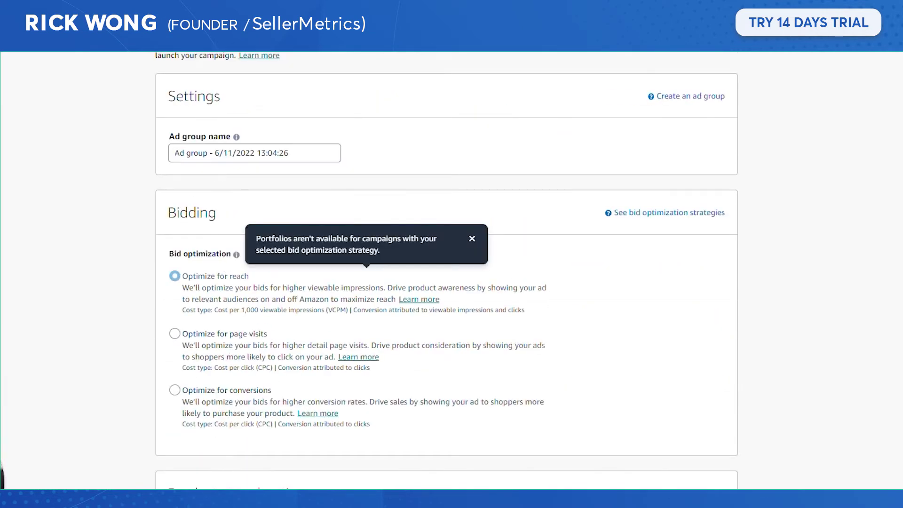
{"action": "left_click_drag", "start_coordinate": [289, 153], "coordinate": [168, 174]}
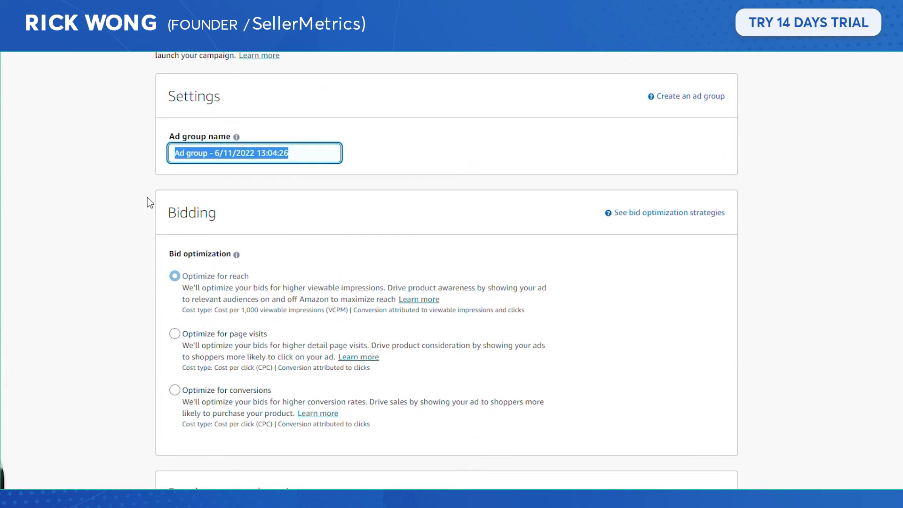
{"action": "type", "text": "Amazo"}
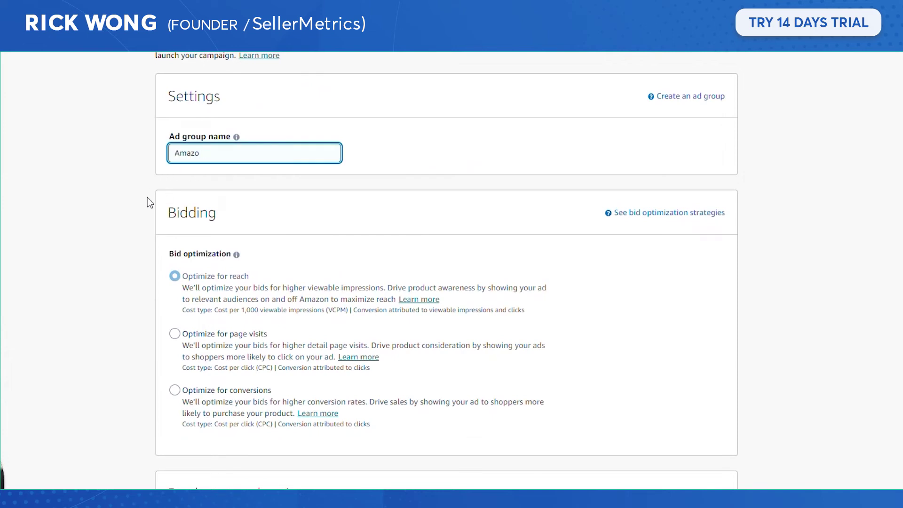
{"action": "type", "text": "n_"}
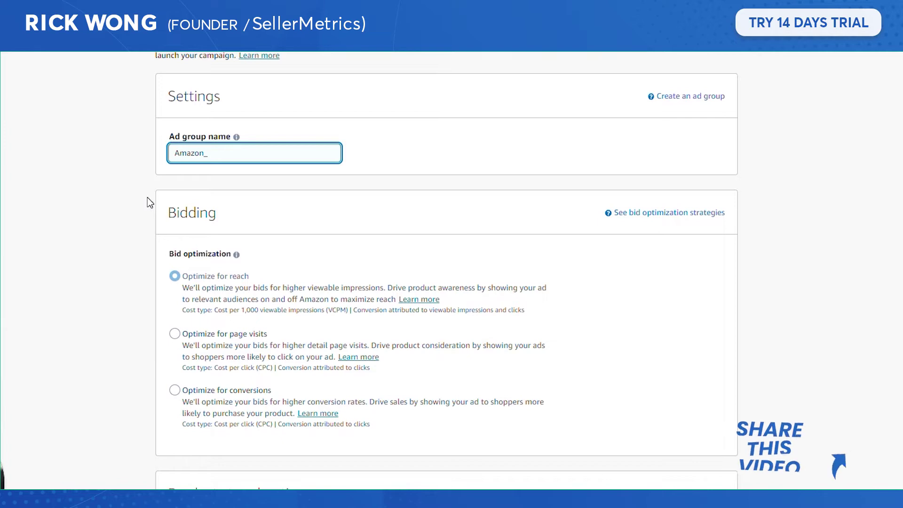
{"action": "type", "text": "Au"}
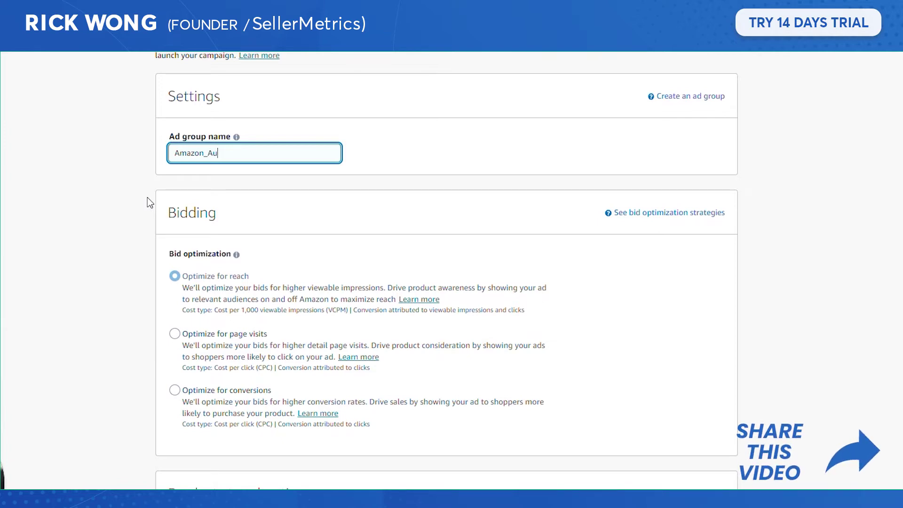
{"action": "type", "text": "dience_"}
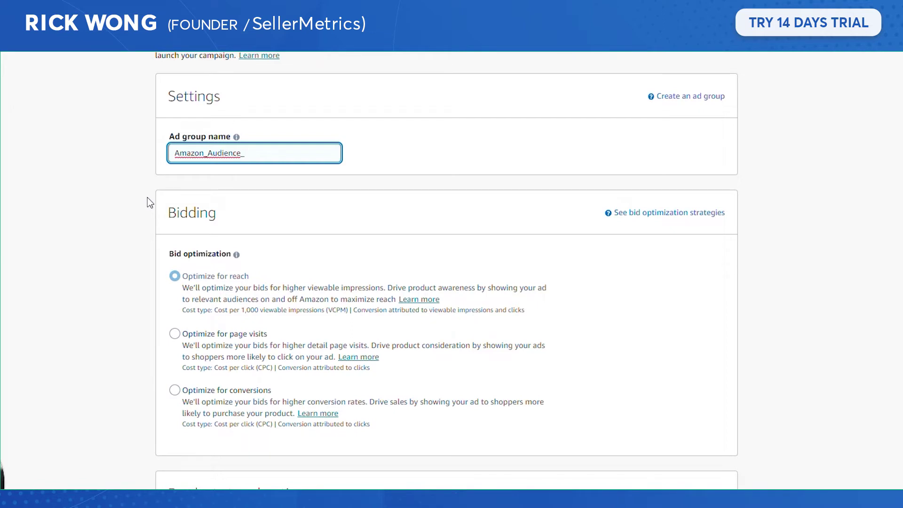
{"action": "type", "text": "P"}
{"action": "key", "text": "BackSpace"}
{"action": "type", "text": "OFR"}
{"action": "left_click", "coordinate": [455, 197]}
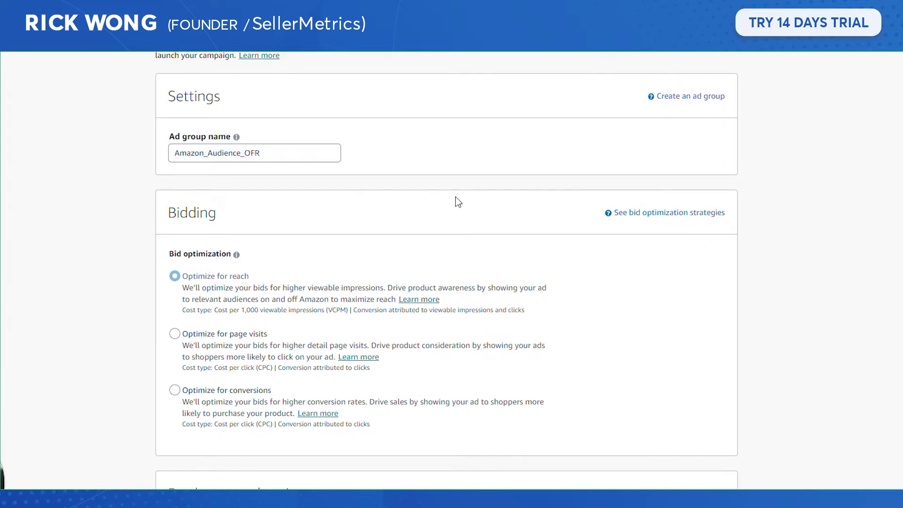
Remove all four preselected remarketing audiences from the Amazon_Audience_OFR ad group's targeting
{"action": "scroll", "coordinate": [467, 196], "scroll_direction": "down", "scroll_amount": 2}
{"action": "scroll", "coordinate": [467, 197], "scroll_direction": "down", "scroll_amount": 5}
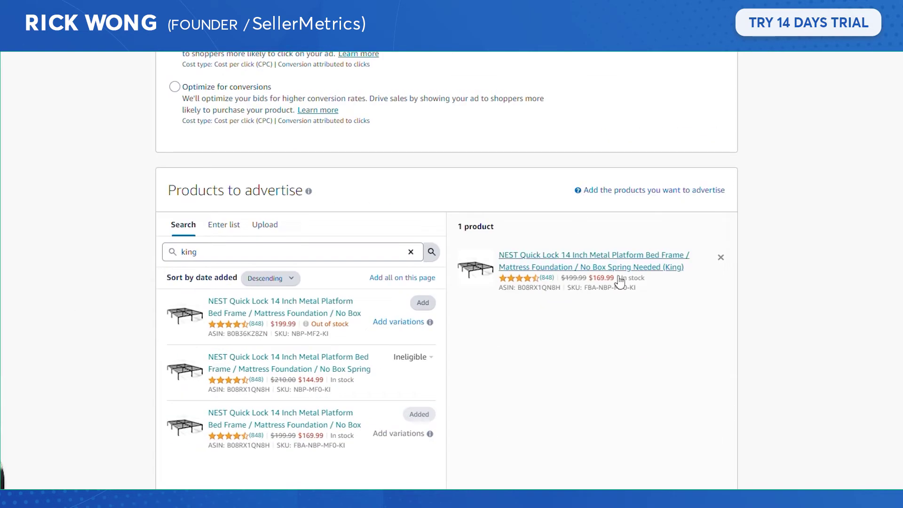
{"action": "scroll", "coordinate": [659, 266], "scroll_direction": "up", "scroll_amount": 5}
{"action": "scroll", "coordinate": [662, 264], "scroll_direction": "down", "scroll_amount": 15}
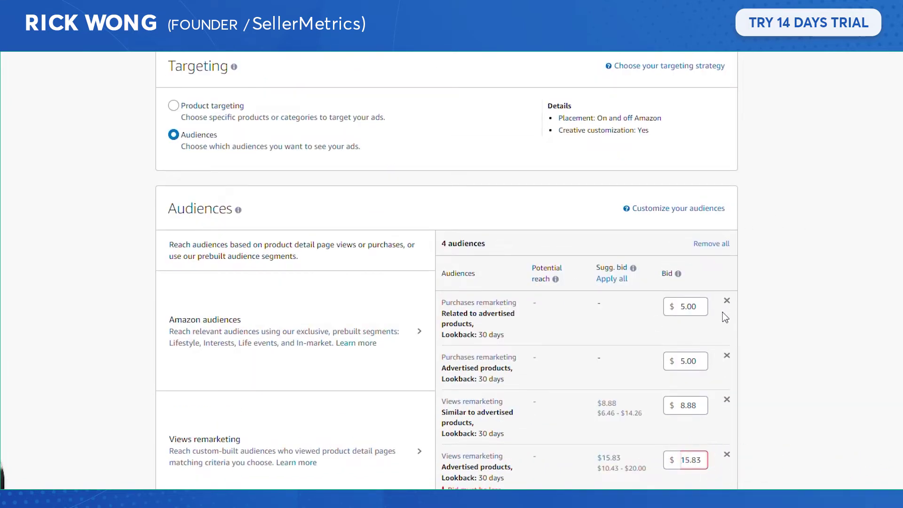
{"action": "left_click", "coordinate": [712, 244]}
{"action": "scroll", "coordinate": [429, 207], "scroll_direction": "down", "scroll_amount": 1}
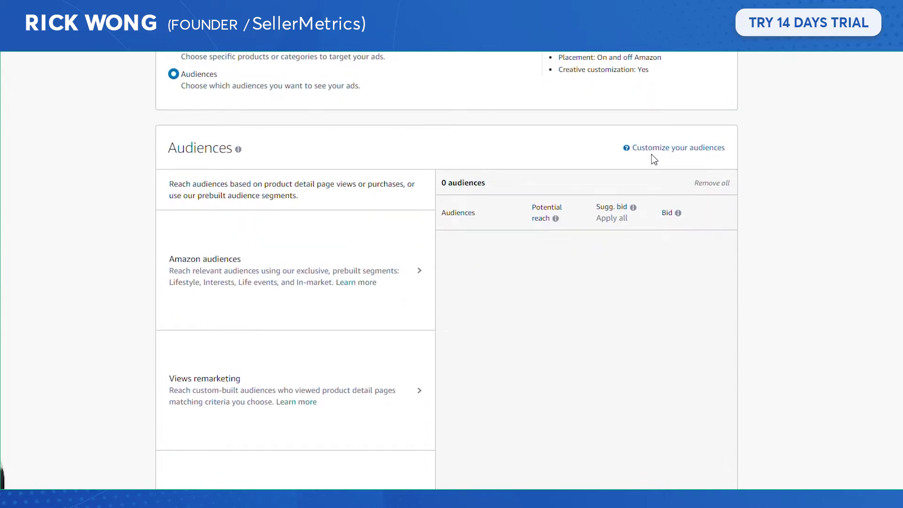
Open the Amazon audiences and set a custom bid of $3.00 per 1,000 viewable impressions, checking the VCPM bid note
{"action": "left_click", "coordinate": [401, 268]}
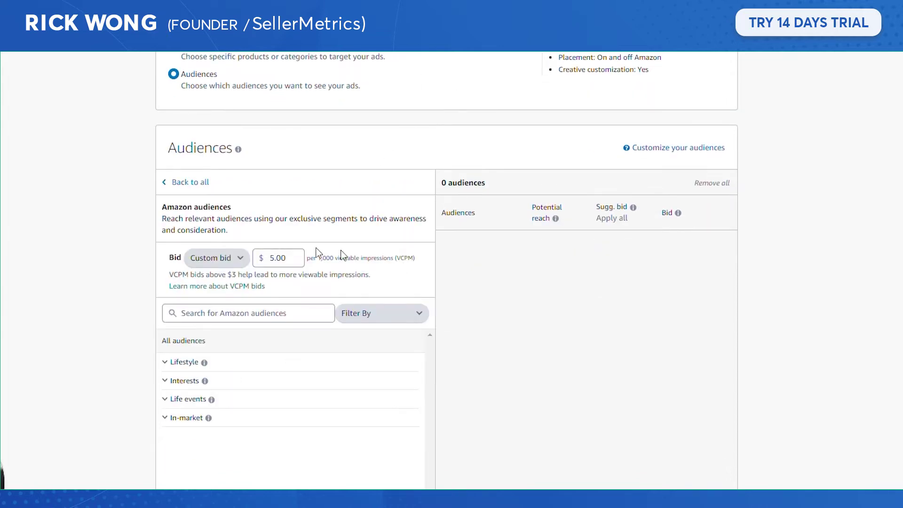
{"action": "left_click", "coordinate": [225, 262]}
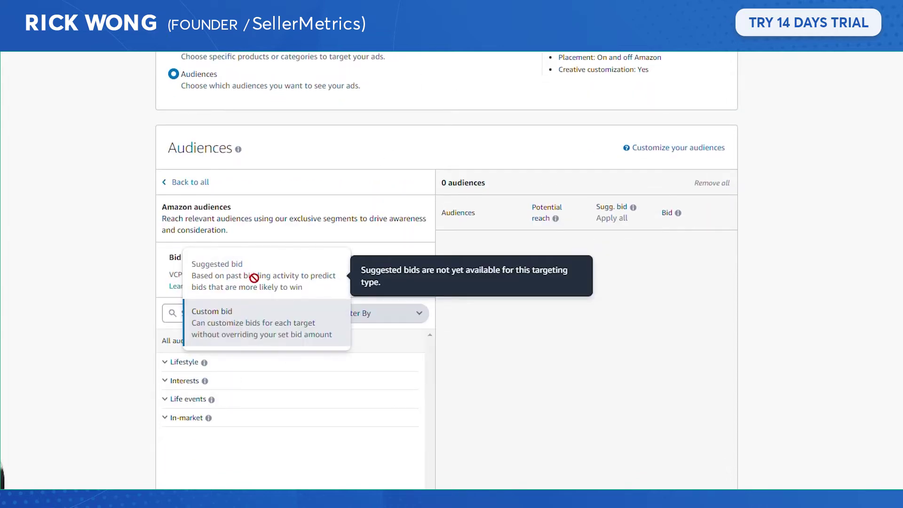
{"action": "left_click", "coordinate": [277, 311]}
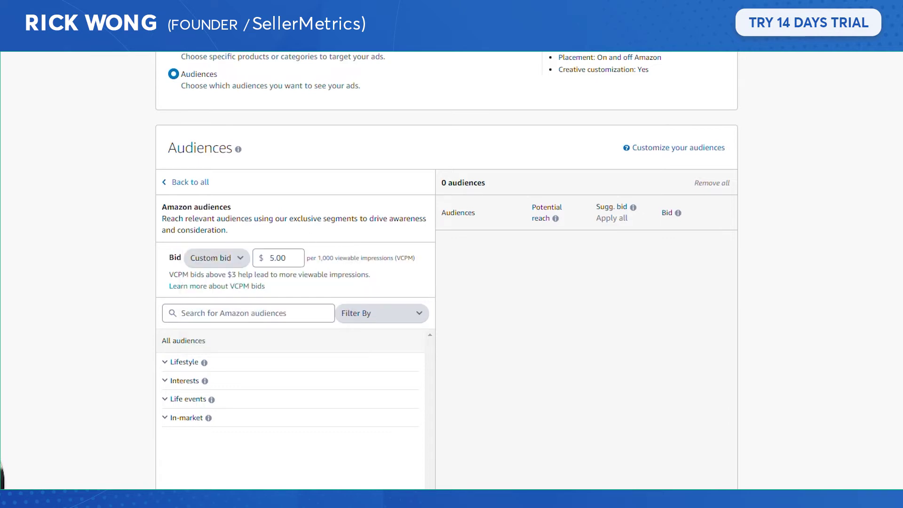
{"action": "double_click", "coordinate": [277, 258]}
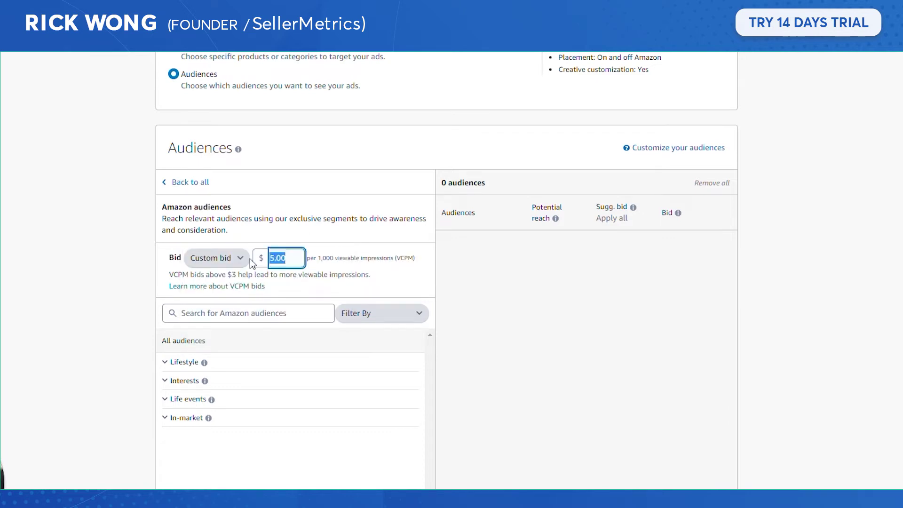
{"action": "key", "text": "BackSpace"}
{"action": "type", "text": "3.00"}
{"action": "double_click", "coordinate": [178, 274]}
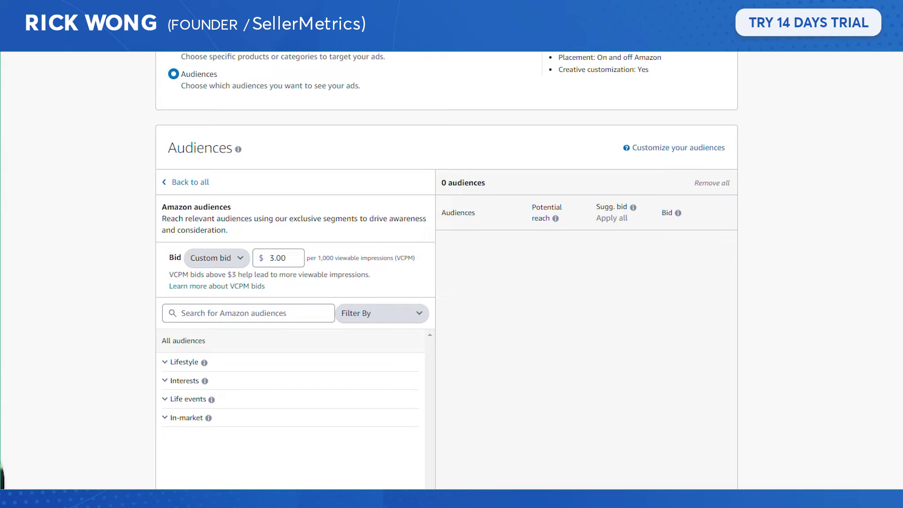
{"action": "left_click_drag", "start_coordinate": [178, 274], "coordinate": [401, 280]}
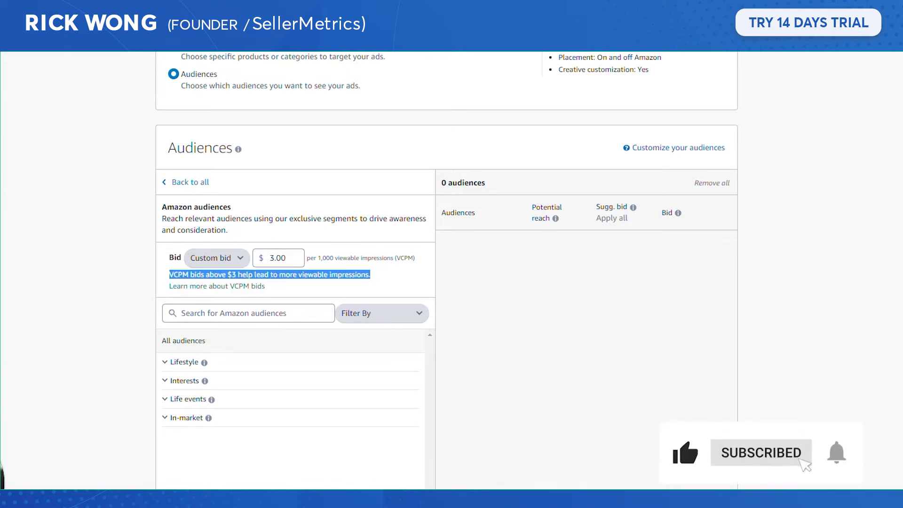
Add the Life events audience LS - Recent Movers (3 Months) to the ad group's targeting
{"action": "scroll", "coordinate": [401, 280], "scroll_direction": "up", "scroll_amount": 10}
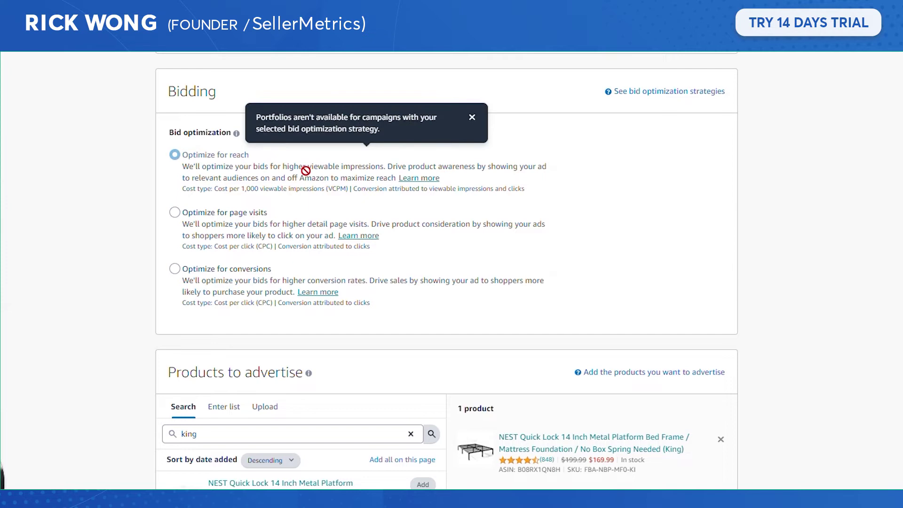
{"action": "scroll", "coordinate": [310, 172], "scroll_direction": "down", "scroll_amount": 12}
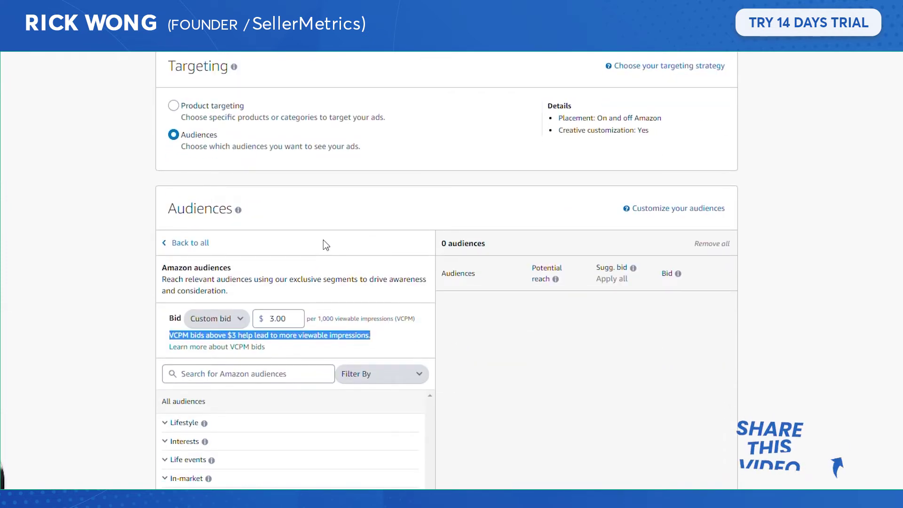
{"action": "scroll", "coordinate": [345, 210], "scroll_direction": "down", "scroll_amount": 4}
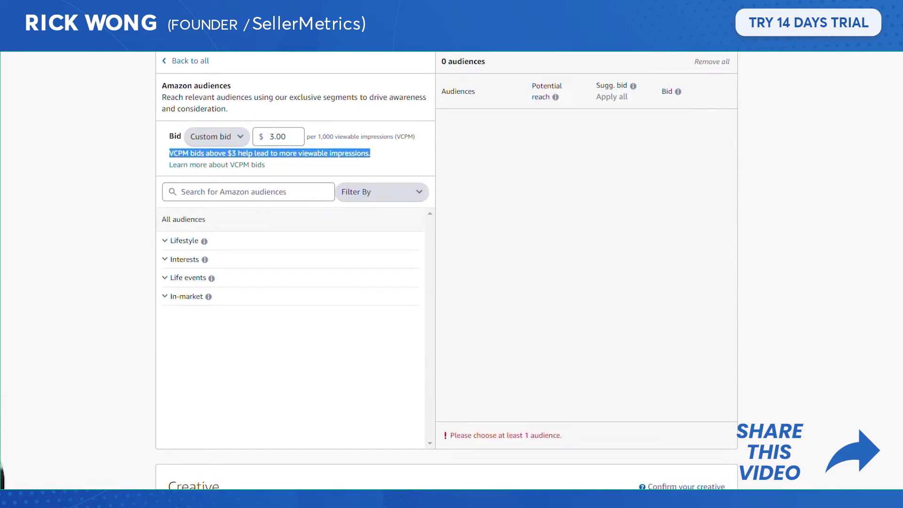
{"action": "left_click", "coordinate": [166, 281]}
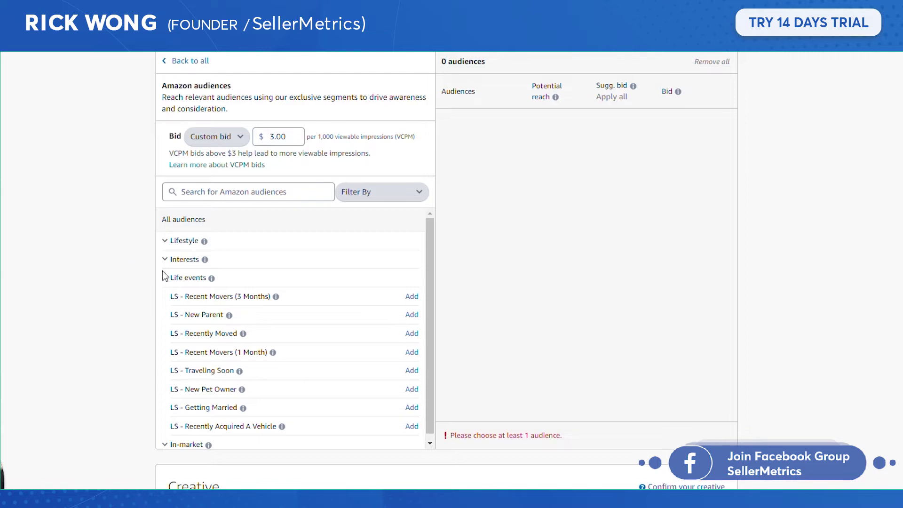
{"action": "left_click", "coordinate": [411, 297]}
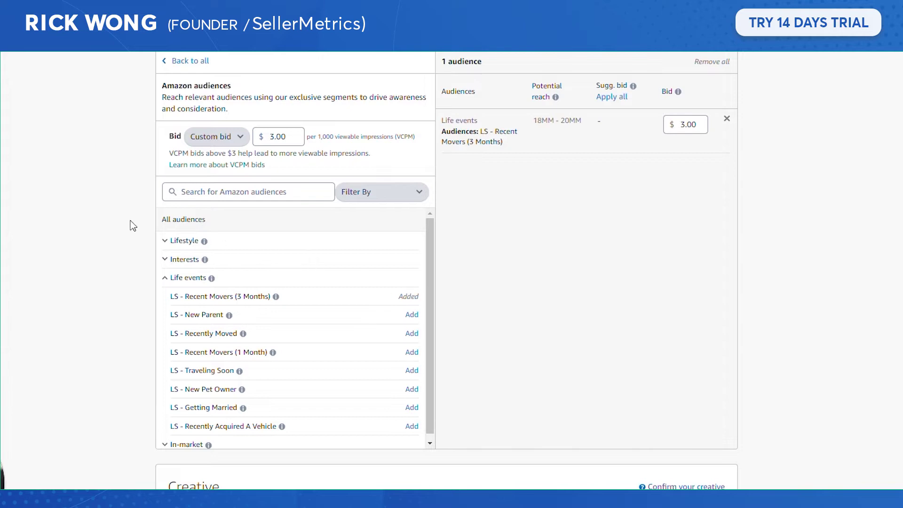
Search the Amazon audiences for "Bedding" and add the in-market audience IM - Bedding
{"action": "left_click", "coordinate": [206, 185]}
{"action": "type", "text": "B"}
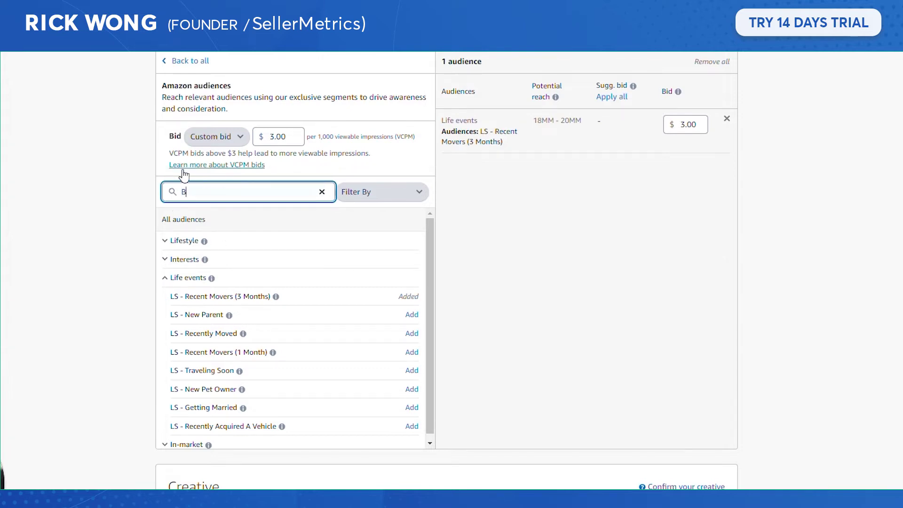
{"action": "type", "text": "edding"}
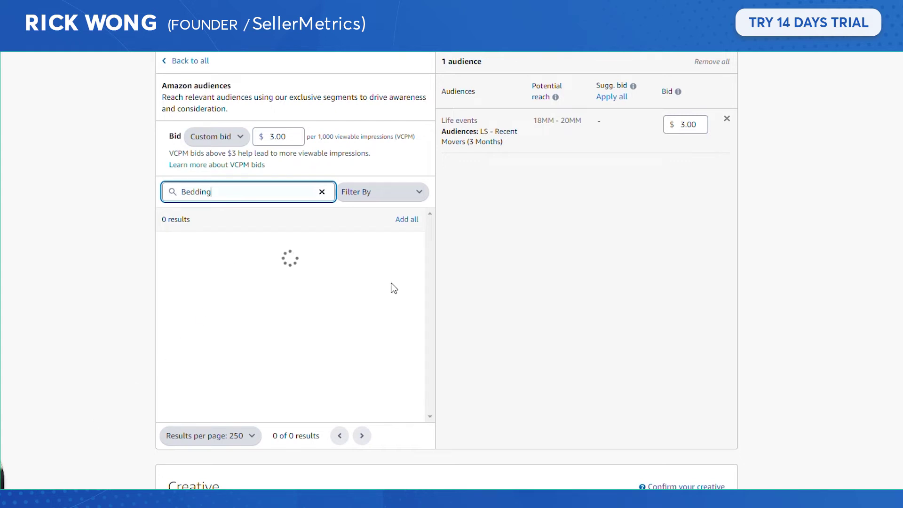
{"action": "mouse_move", "coordinate": [211, 254]}
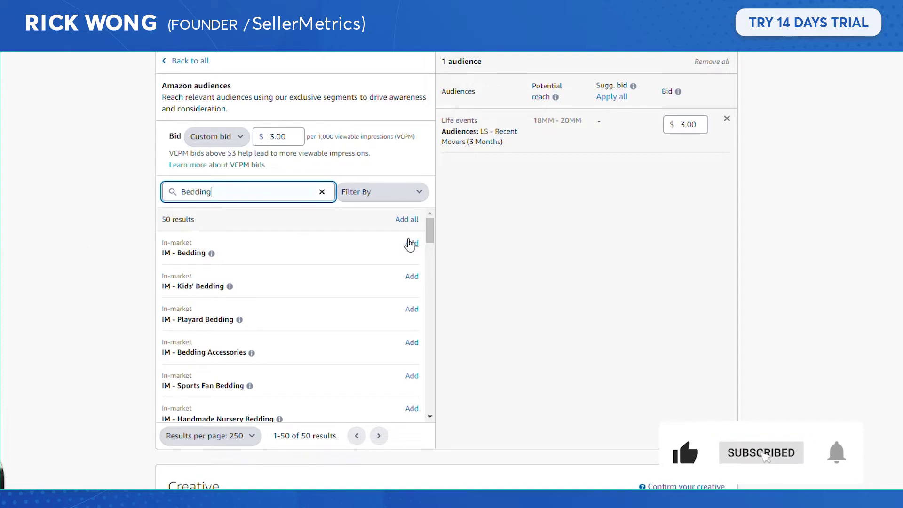
{"action": "left_click", "coordinate": [411, 243]}
Add the in-market audiences Bedding Duvets & Down Comforters, Bedding Duvets, Covers & Sets, and Bedding Duvet Cover Sets
{"action": "scroll", "coordinate": [411, 306], "scroll_direction": "down", "scroll_amount": 10}
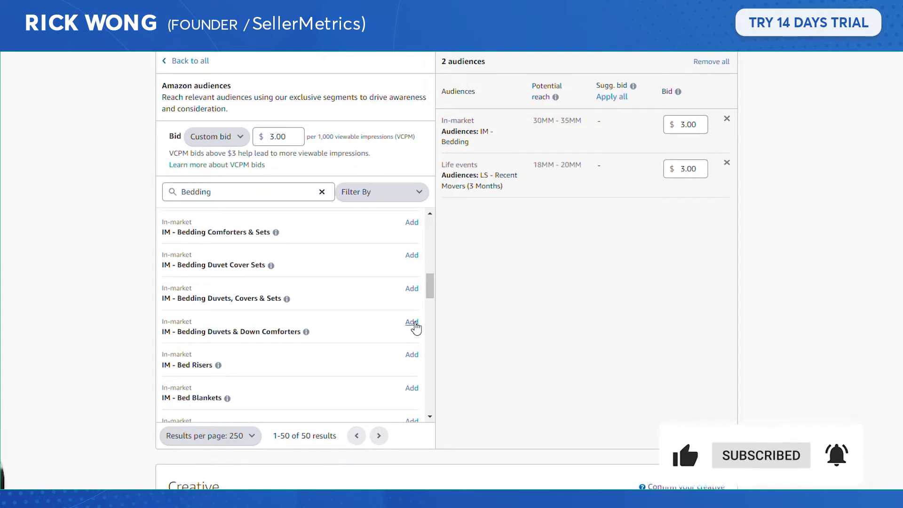
{"action": "left_click", "coordinate": [413, 323]}
{"action": "left_click", "coordinate": [412, 289]}
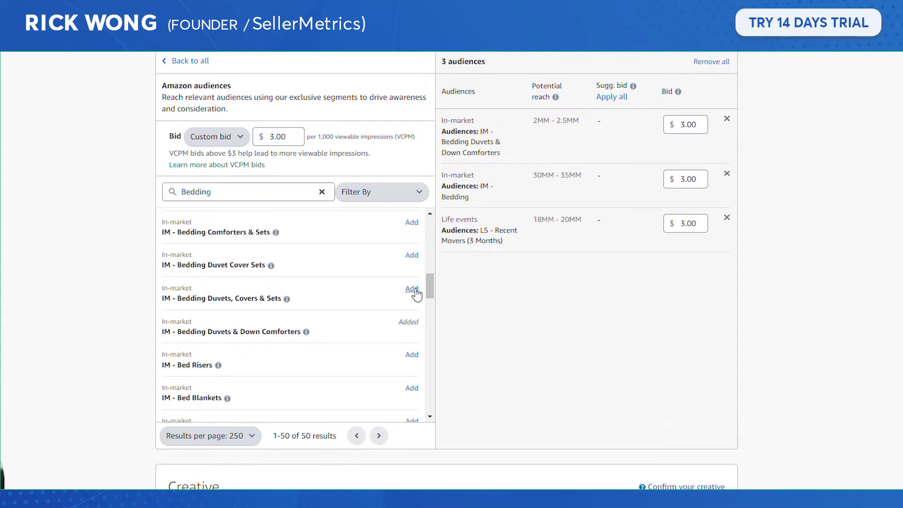
{"action": "left_click", "coordinate": [412, 256]}
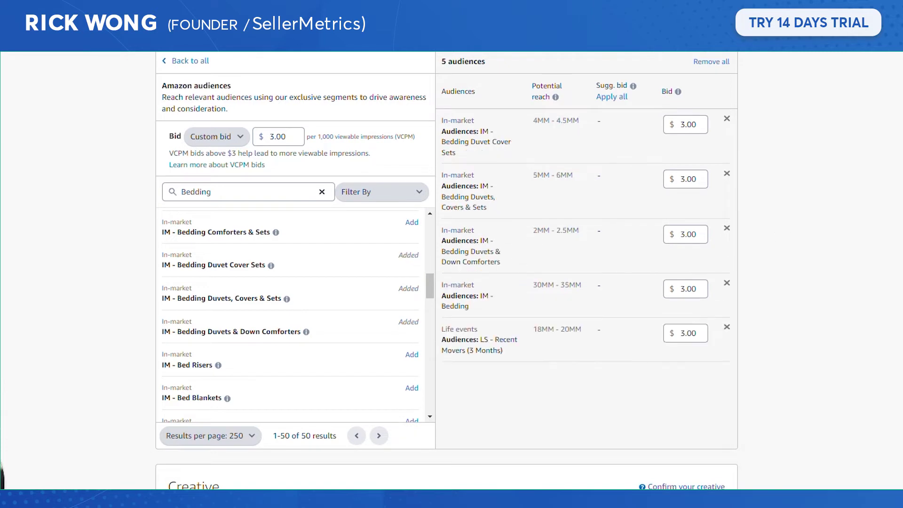
Search the Amazon audiences for "Bed Frame" and look through the matching in-market segments
{"action": "scroll", "coordinate": [843, 250], "scroll_direction": "up", "scroll_amount": 10}
{"action": "scroll", "coordinate": [867, 301], "scroll_direction": "down", "scroll_amount": 9}
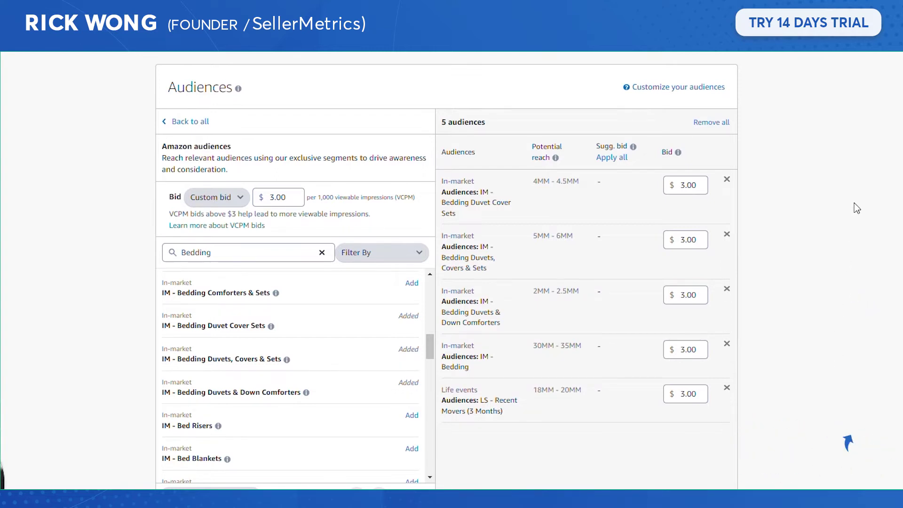
{"action": "left_click_drag", "start_coordinate": [212, 253], "coordinate": [66, 250]}
{"action": "type", "text": "Bed Fa"}
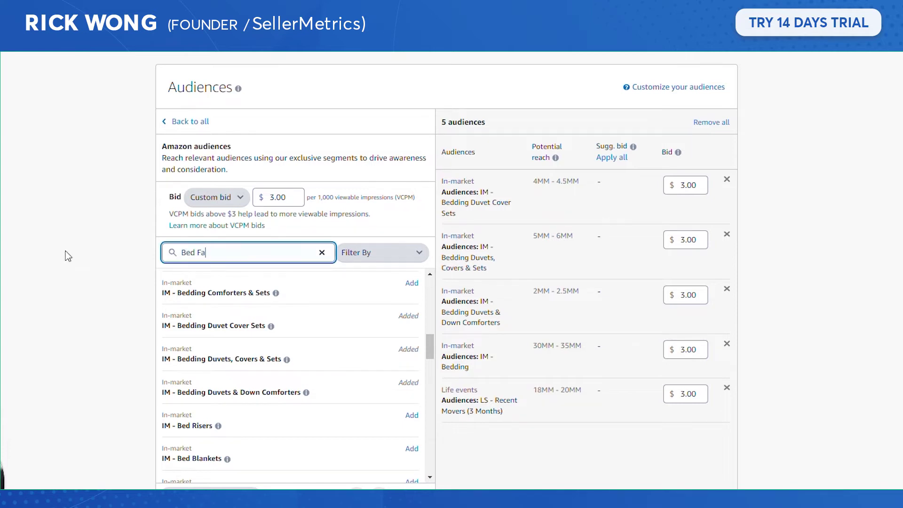
{"action": "key", "text": "BackSpace"}
{"action": "type", "text": "rame"}
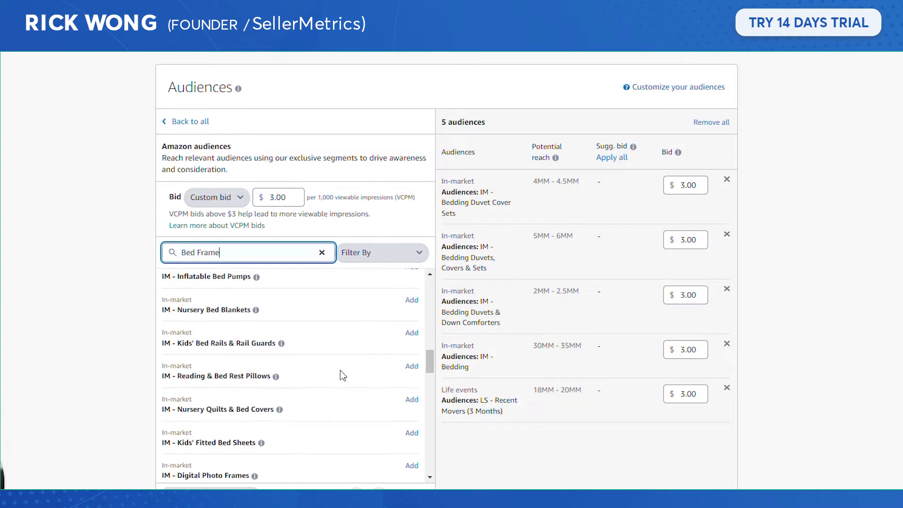
{"action": "scroll", "coordinate": [338, 371], "scroll_direction": "down", "scroll_amount": 3}
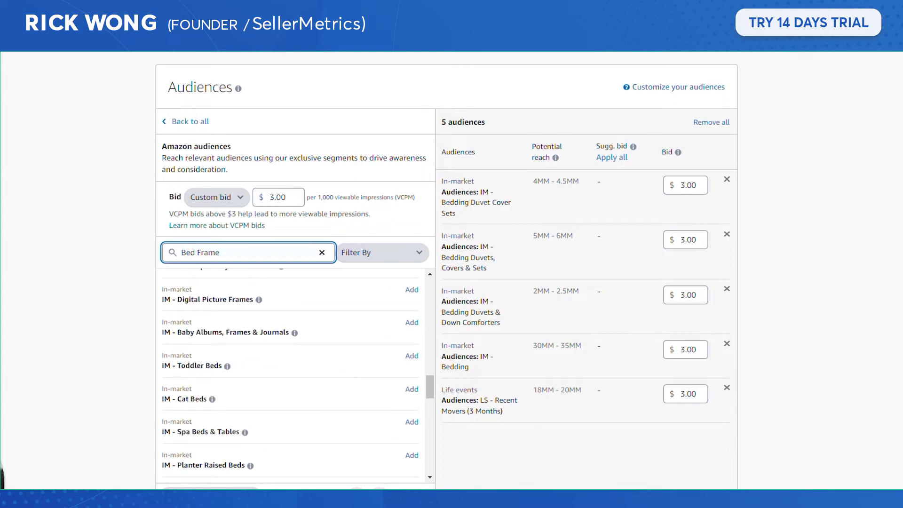
{"action": "scroll", "coordinate": [435, 343], "scroll_direction": "up", "scroll_amount": 4}
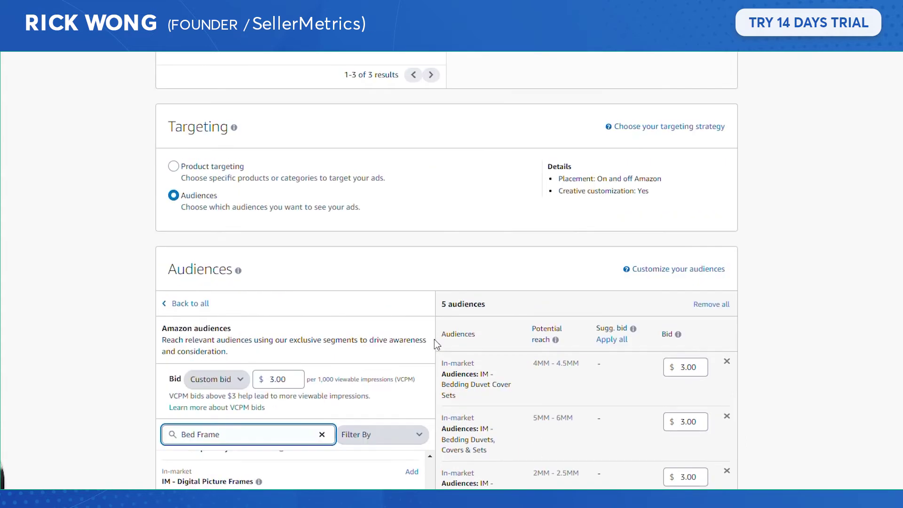
Reopen the Amazon audiences, expand the Life events segments, and look over the selected audiences and the ad's creative preview
{"action": "left_click", "coordinate": [176, 303]}
{"action": "scroll", "coordinate": [282, 254], "scroll_direction": "down", "scroll_amount": 4}
{"action": "left_click", "coordinate": [308, 205]}
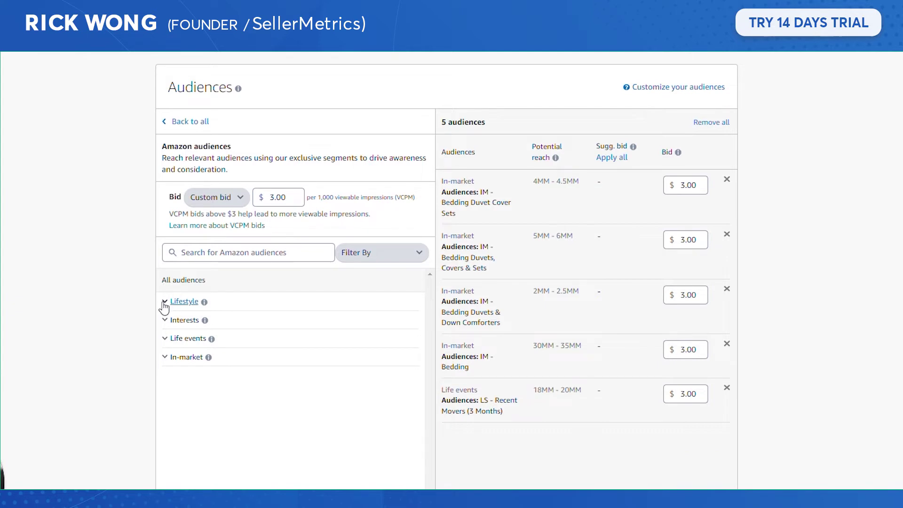
{"action": "left_click", "coordinate": [168, 340]}
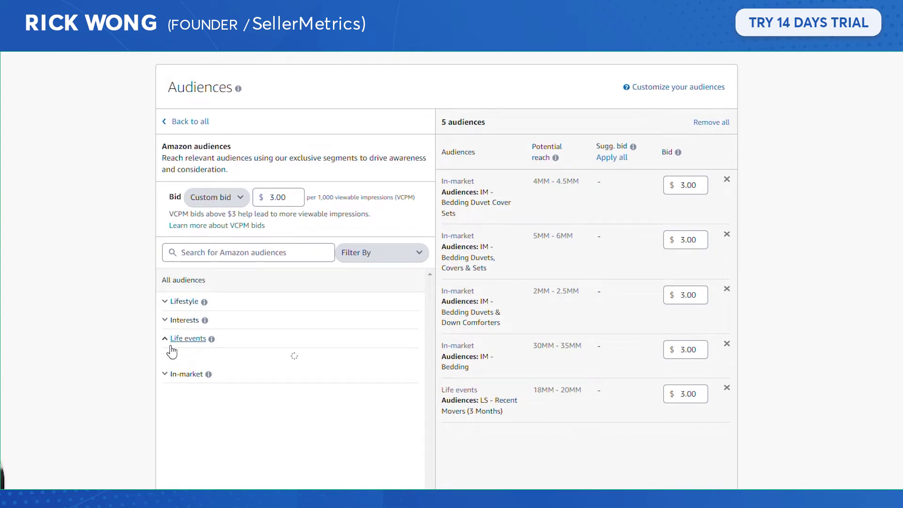
{"action": "mouse_move", "coordinate": [228, 375]}
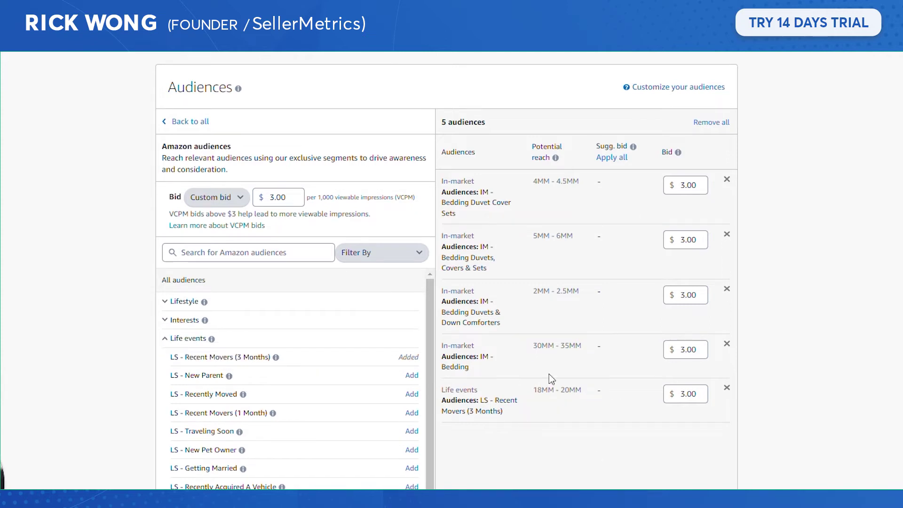
{"action": "scroll", "coordinate": [771, 226], "scroll_direction": "down", "scroll_amount": 9}
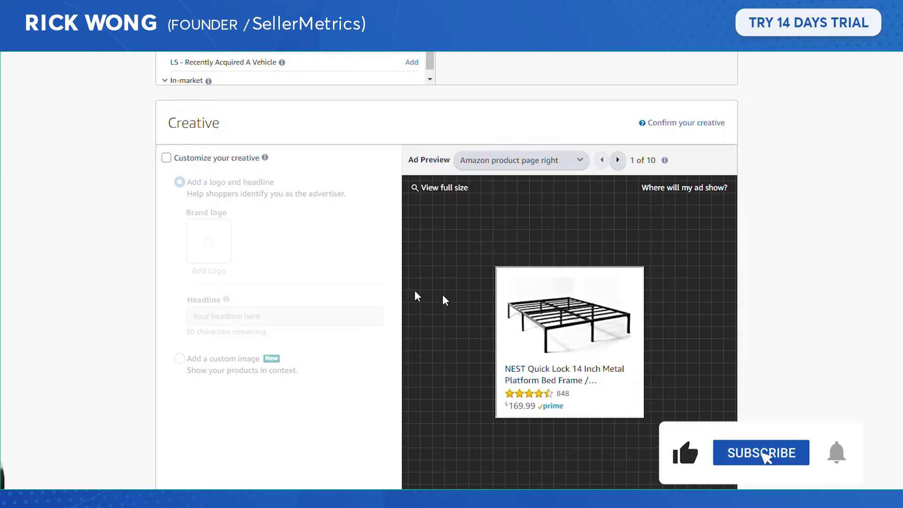
{"action": "scroll", "coordinate": [850, 250], "scroll_direction": "up", "scroll_amount": 15}
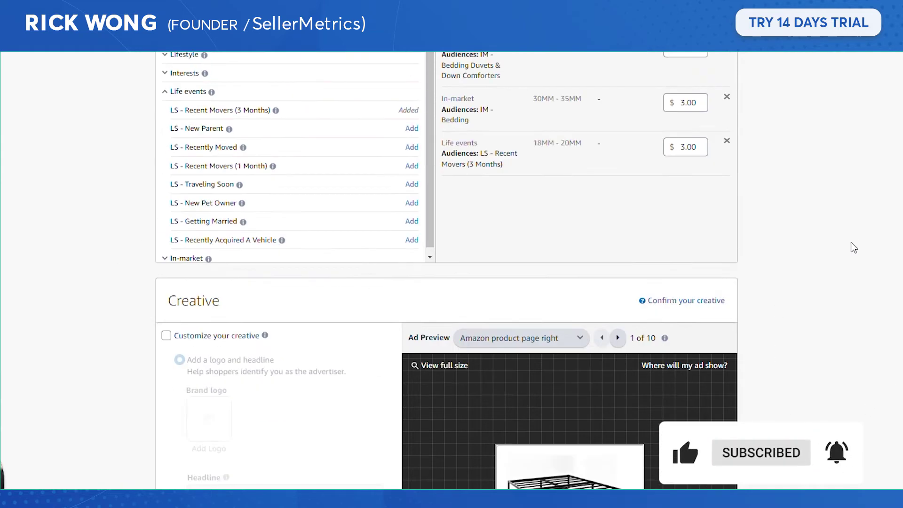
{"action": "scroll", "coordinate": [860, 247], "scroll_direction": "up", "scroll_amount": 8}
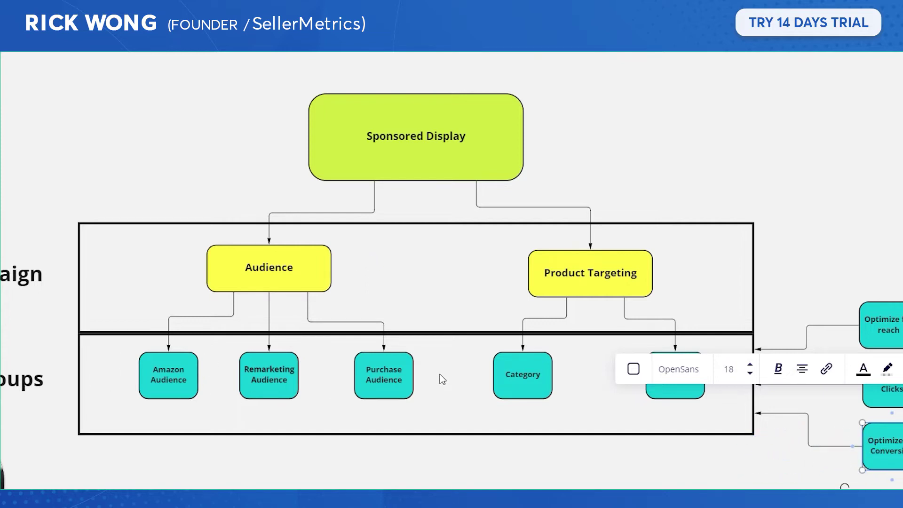
Review the Remarketing Audience and Purchase Audience ad groups of the Sponsored Display structure on the Miro board
{"action": "left_click", "coordinate": [278, 340]}
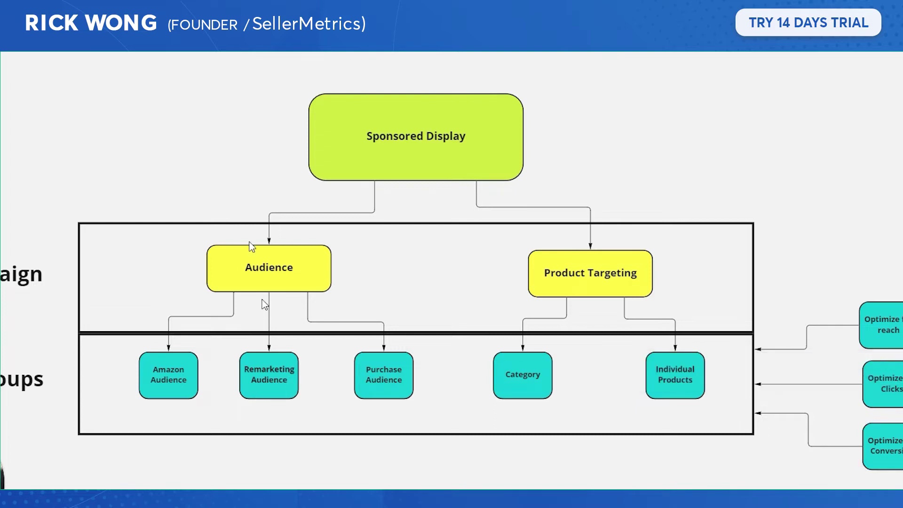
{"action": "left_click", "coordinate": [261, 375]}
{"action": "left_click", "coordinate": [406, 389]}
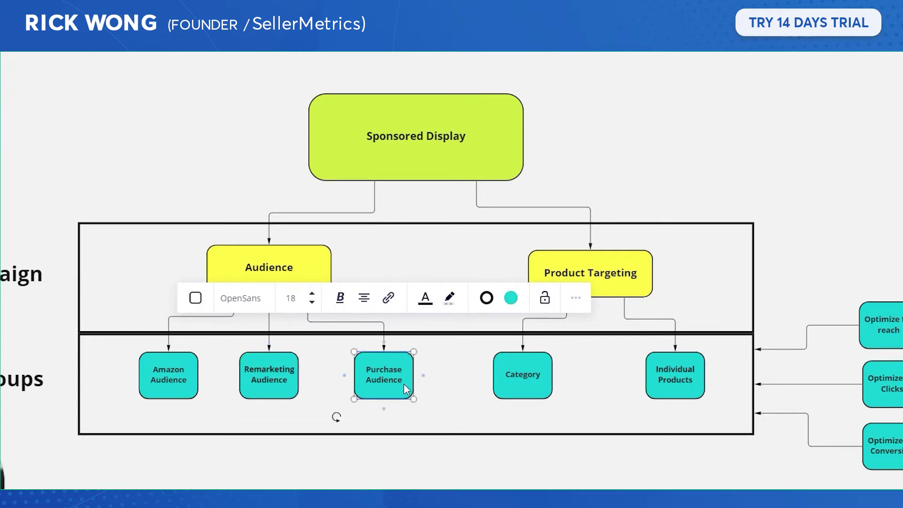
{"action": "left_click", "coordinate": [276, 387]}
{"action": "left_click", "coordinate": [406, 374]}
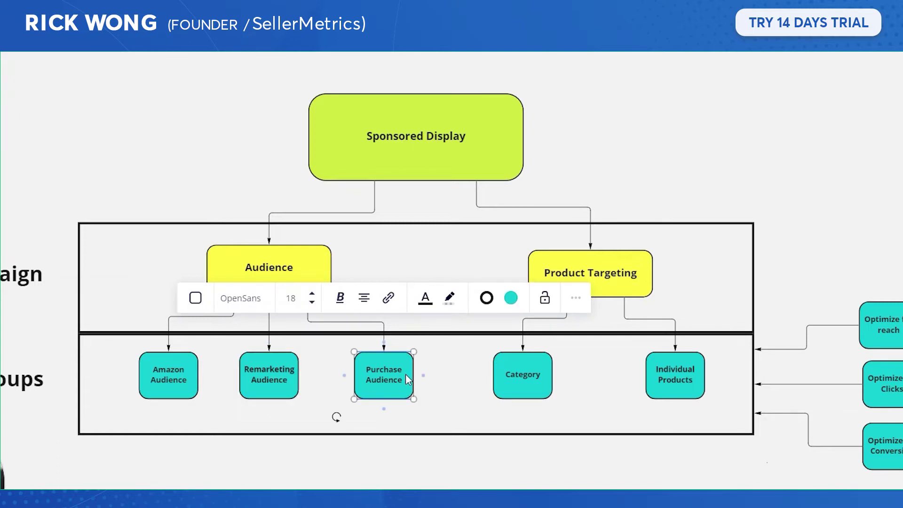
{"action": "left_click", "coordinate": [245, 369]}
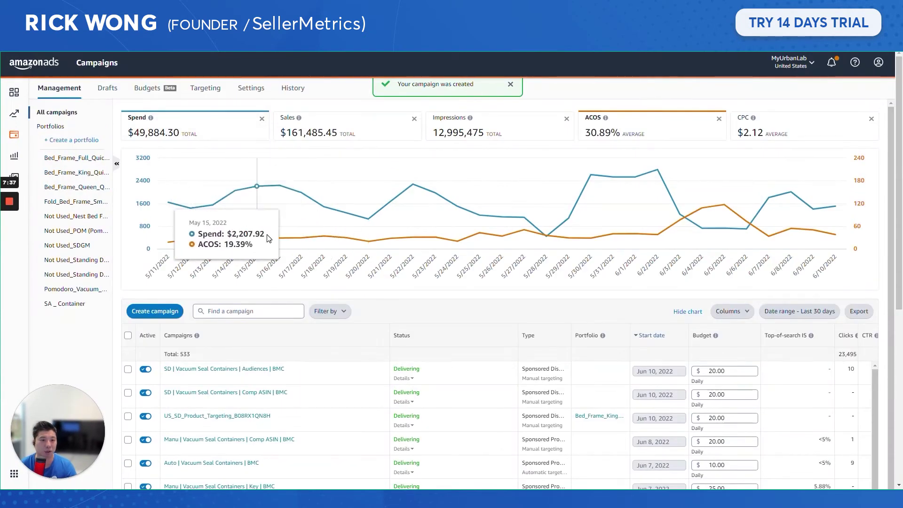
Open the US_SD_Audence_B08RX1QN8H campaign and start a new ad group in it
{"action": "left_click", "coordinate": [71, 175]}
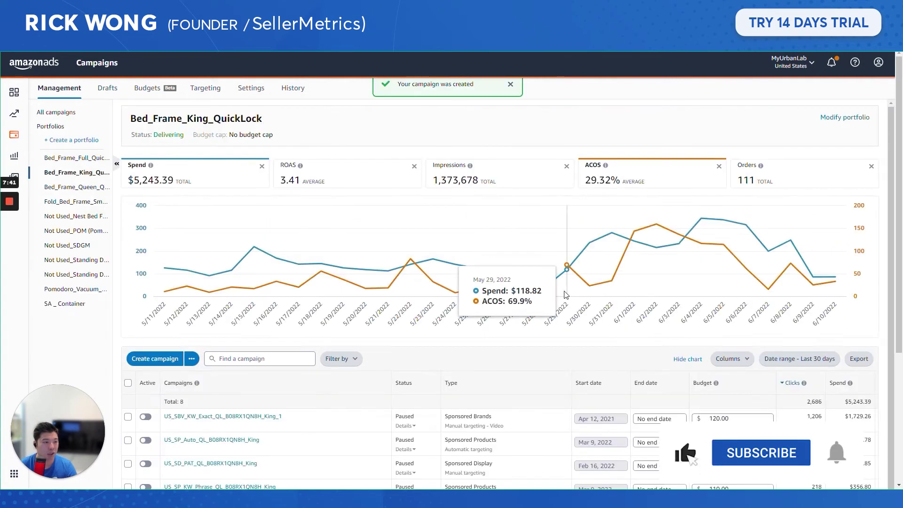
{"action": "scroll", "coordinate": [593, 329], "scroll_direction": "down", "scroll_amount": 1}
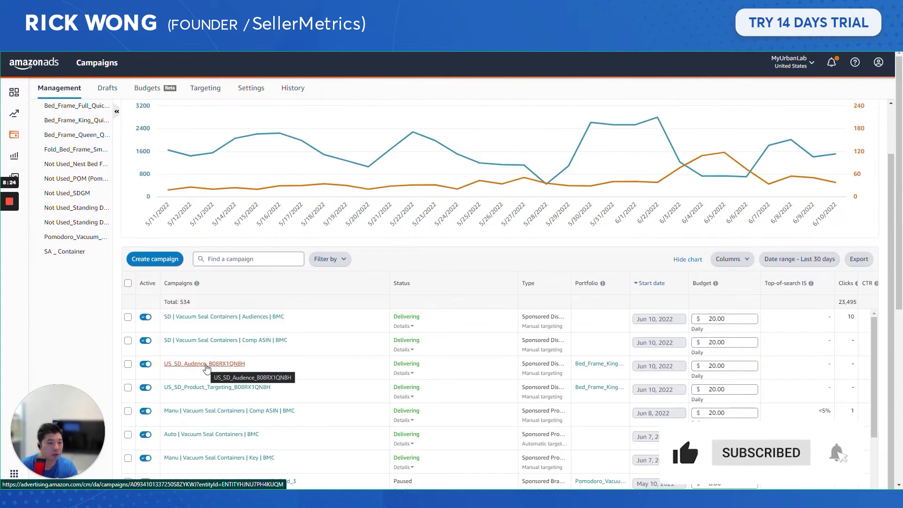
{"action": "left_click", "coordinate": [206, 365]}
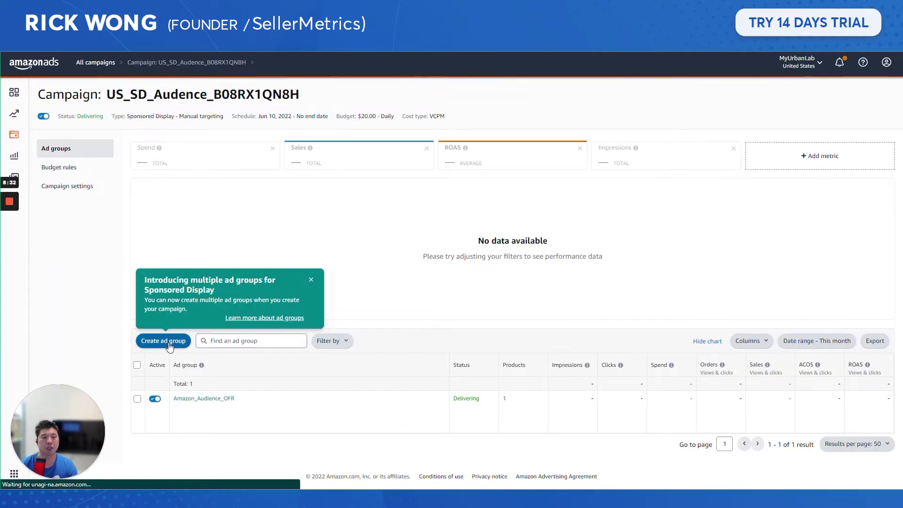
{"action": "left_click", "coordinate": [169, 347]}
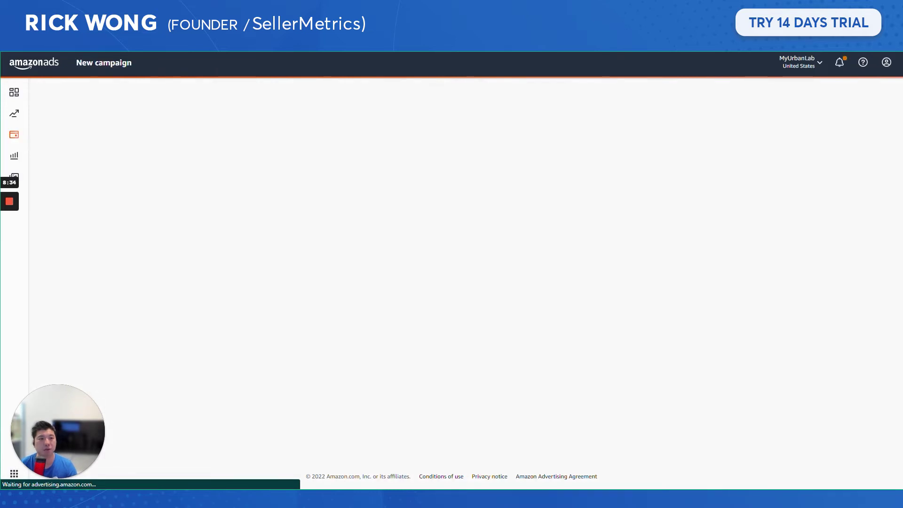
Name the new ad group Remarketing_Audience_OFR
{"action": "key", "text": "ctrl+Tab"}
{"action": "key", "text": "ctrl+Tab"}
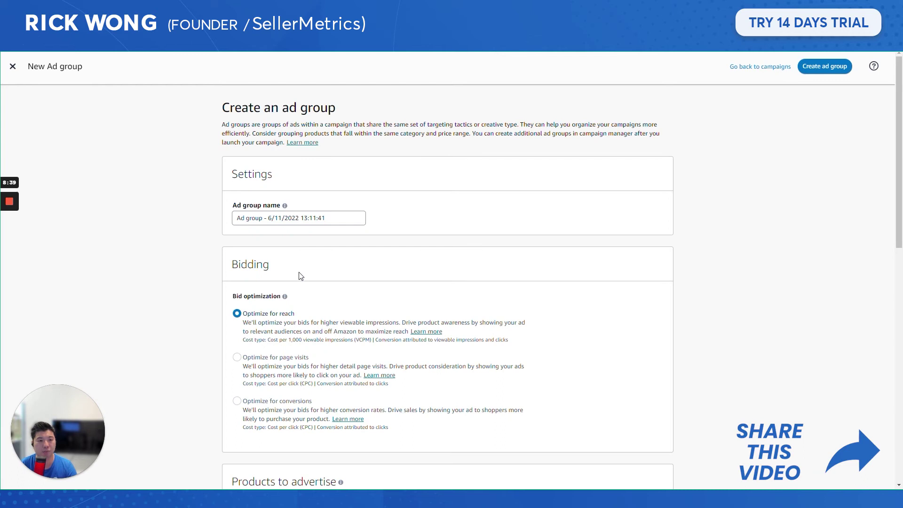
{"action": "type", "text": "Remarketing_Audience"}
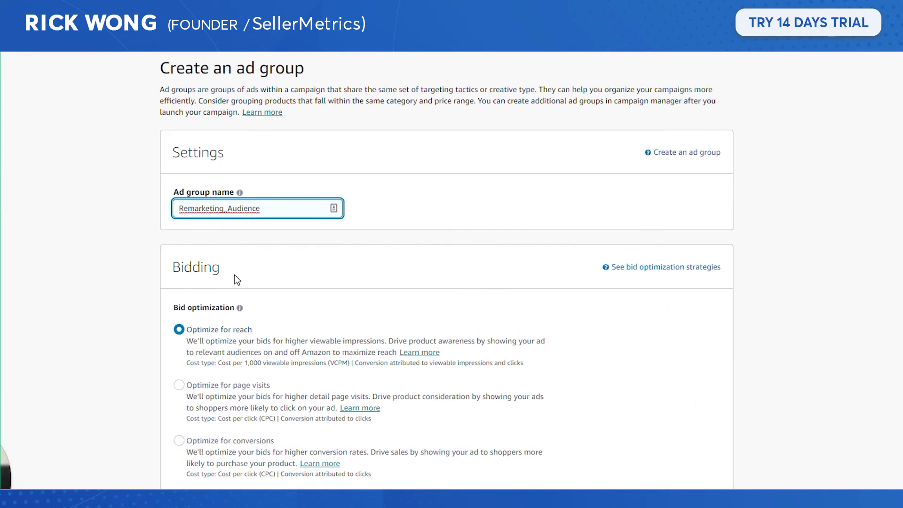
{"action": "type", "text": "_OFR"}
Open the Views remarketing audiences and remove all preselected audiences from the ad group
{"action": "scroll", "coordinate": [329, 276], "scroll_direction": "down", "scroll_amount": 9}
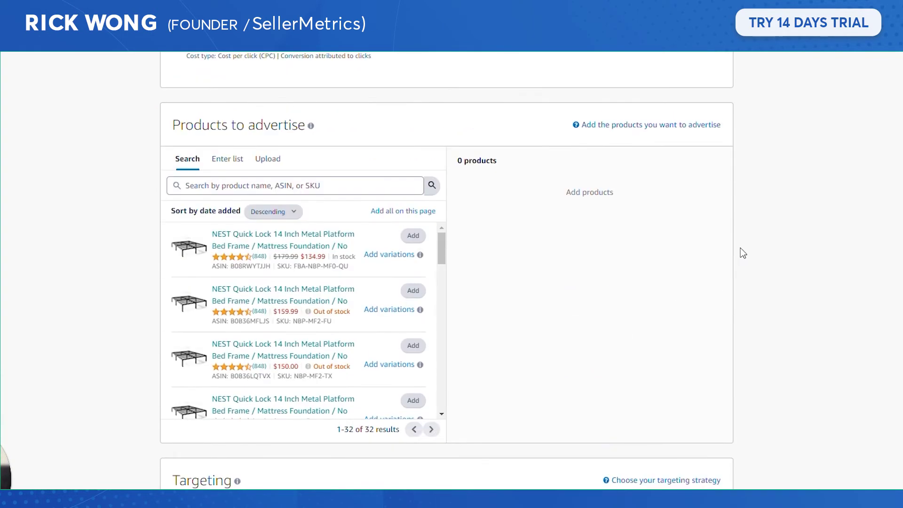
{"action": "scroll", "coordinate": [743, 253], "scroll_direction": "down", "scroll_amount": 11}
{"action": "left_click", "coordinate": [332, 310]}
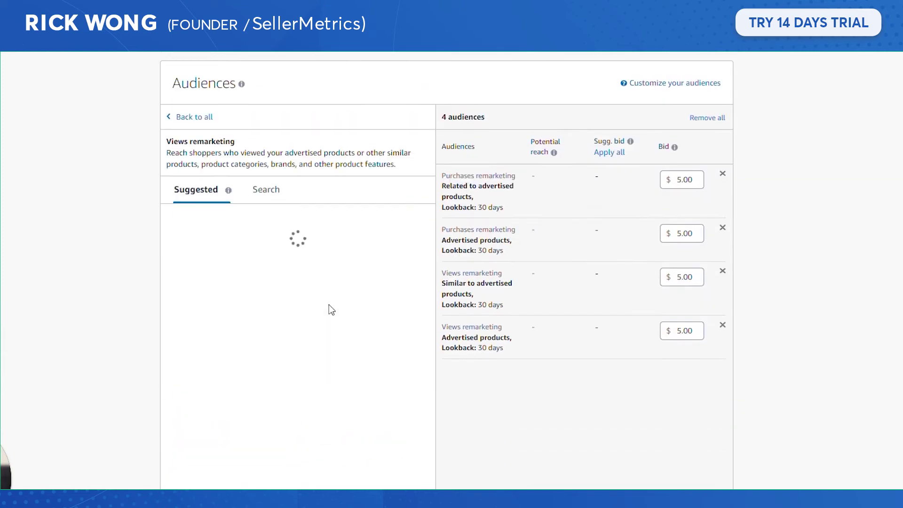
{"action": "scroll", "coordinate": [332, 309], "scroll_direction": "down", "scroll_amount": 1}
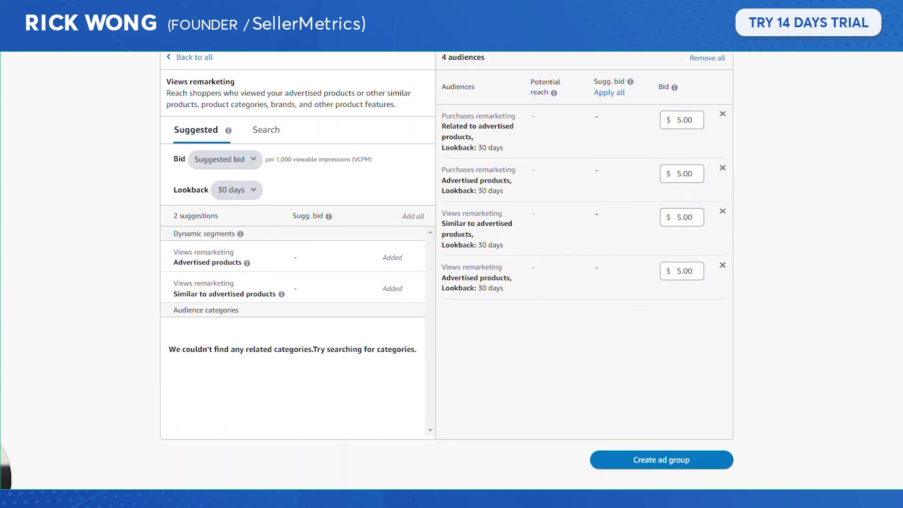
{"action": "left_click", "coordinate": [706, 59]}
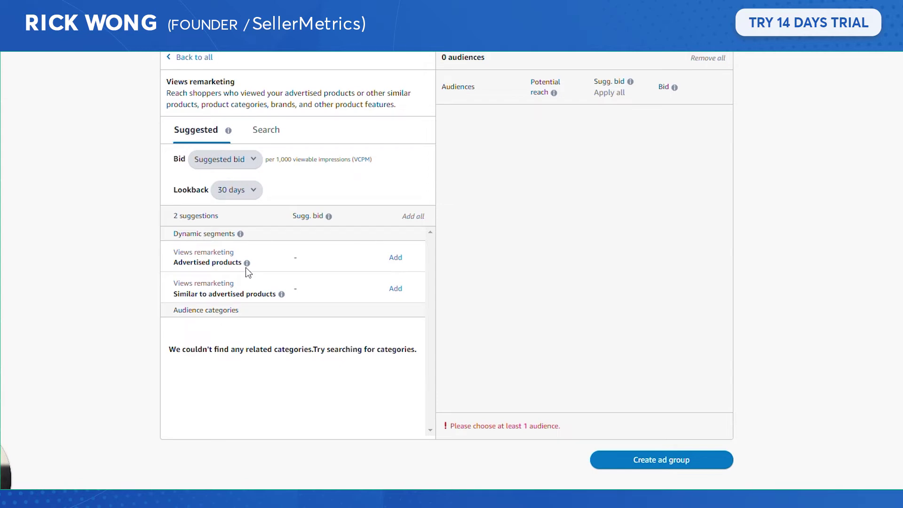
Set the lookback period for the Views remarketing audiences to 7 days
{"action": "mouse_move", "coordinate": [247, 265]}
{"action": "left_click", "coordinate": [251, 199]}
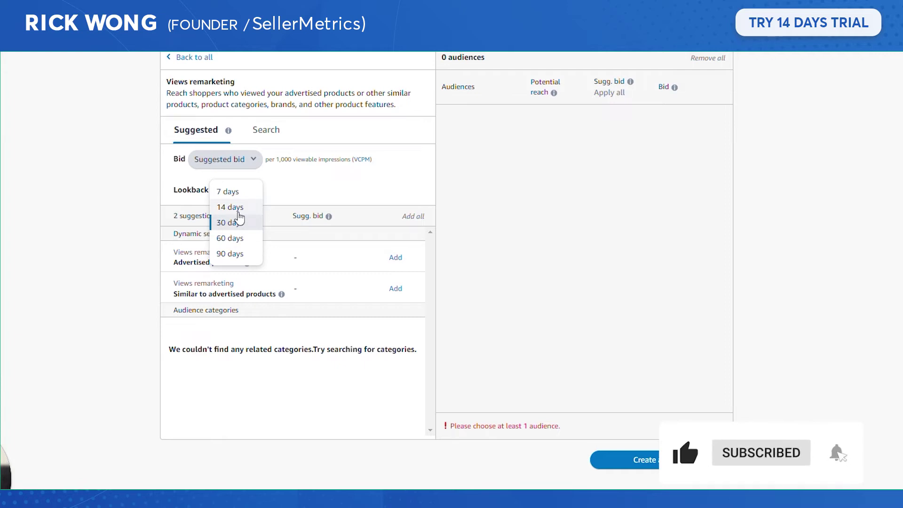
{"action": "left_click", "coordinate": [239, 211]}
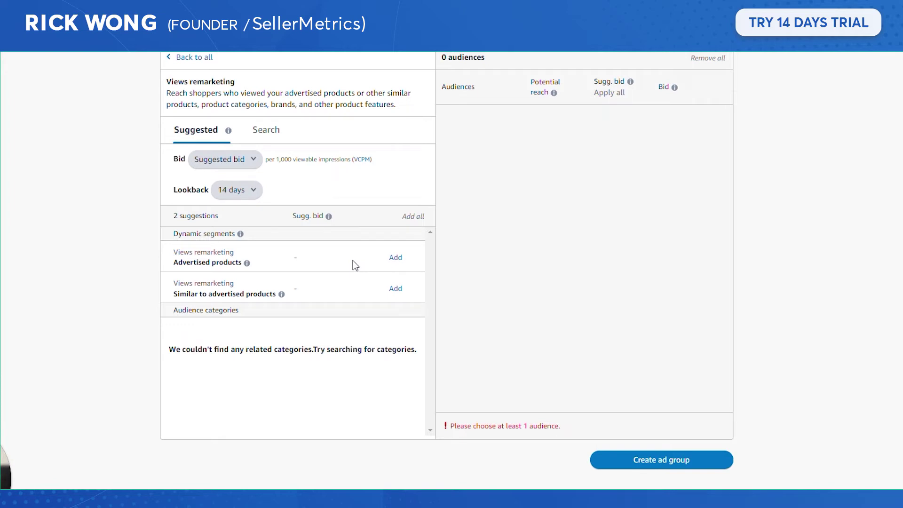
{"action": "left_click", "coordinate": [247, 189]}
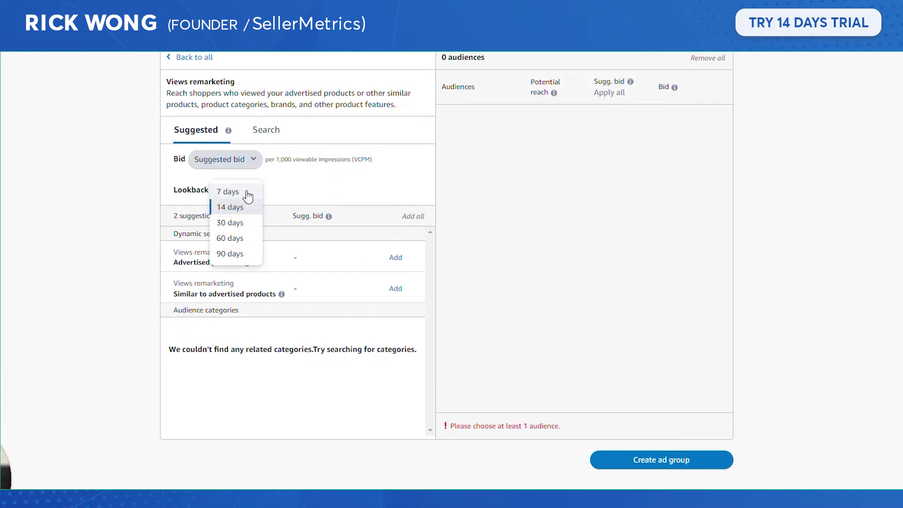
{"action": "left_click", "coordinate": [248, 192]}
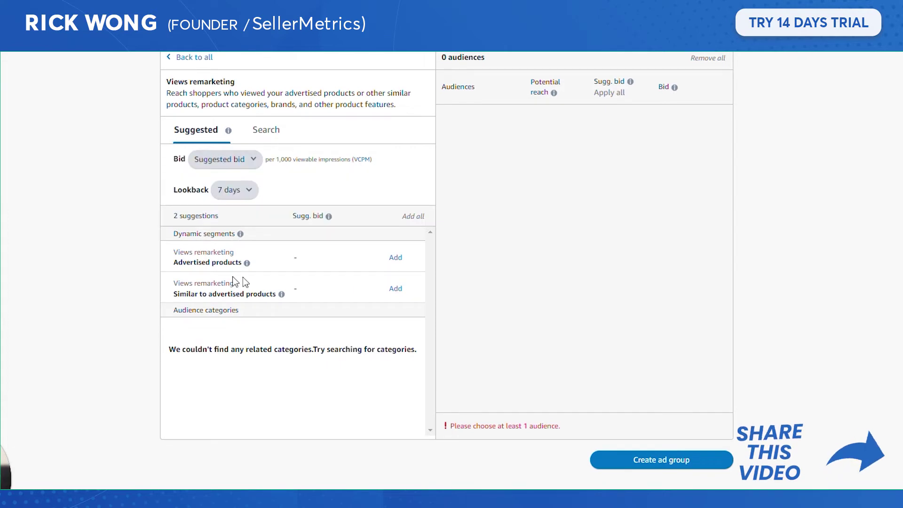
Add the Advertised products and Similar to advertised products views remarketing segments, each with a $3.00 bid
{"action": "left_click", "coordinate": [395, 258]}
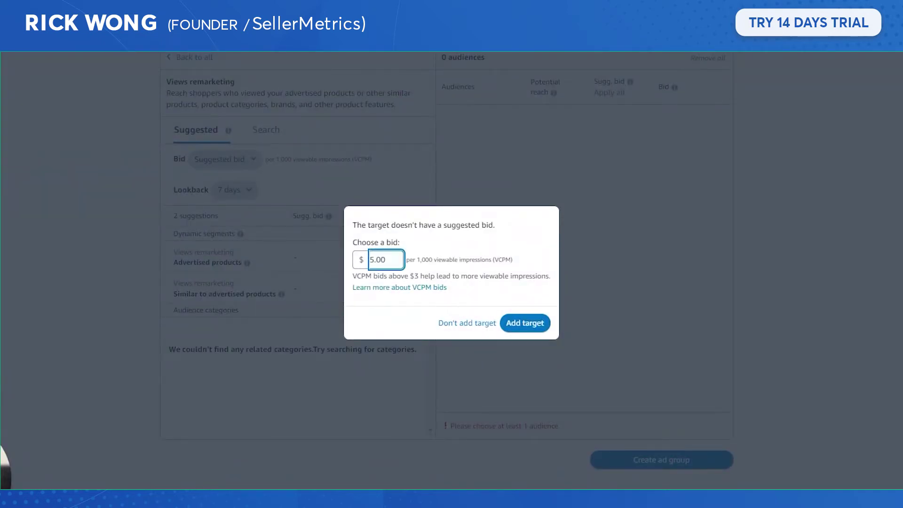
{"action": "left_click_drag", "start_coordinate": [399, 259], "coordinate": [357, 264]}
{"action": "left_click", "coordinate": [386, 260]}
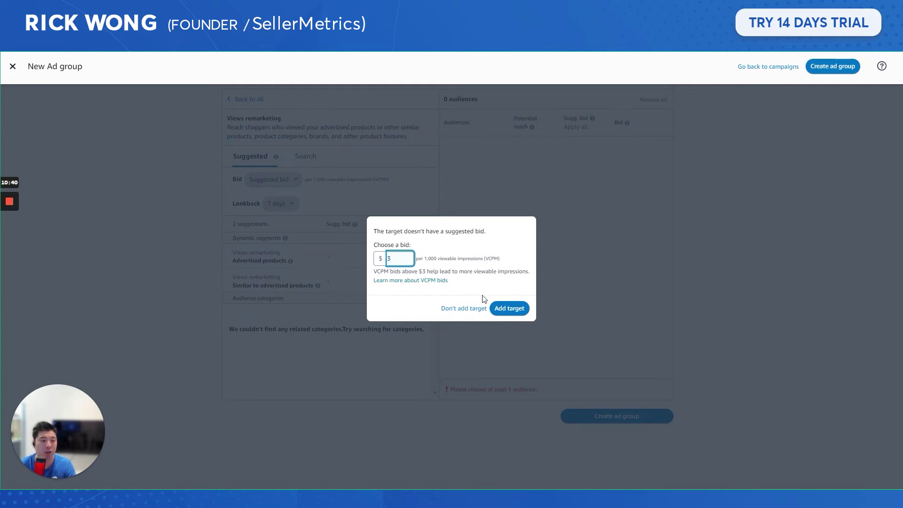
{"action": "left_click", "coordinate": [509, 308]}
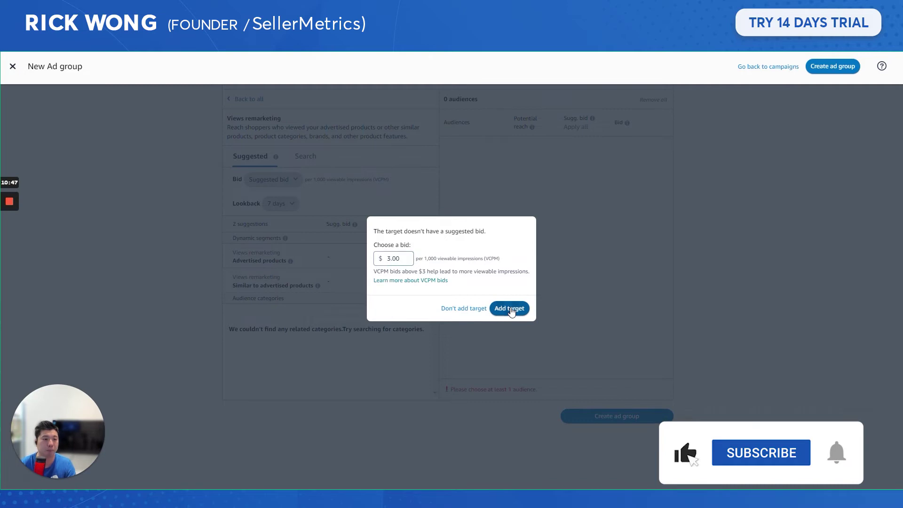
{"action": "left_click", "coordinate": [414, 283]}
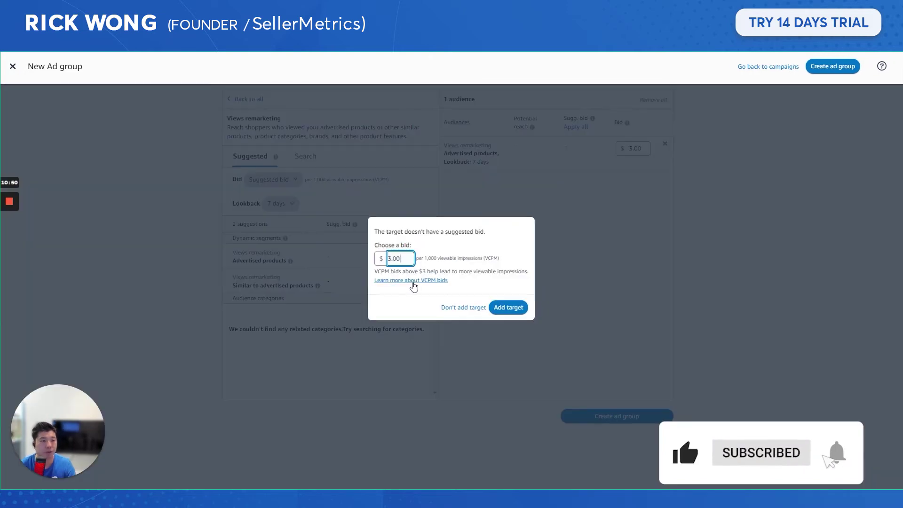
{"action": "left_click", "coordinate": [512, 308]}
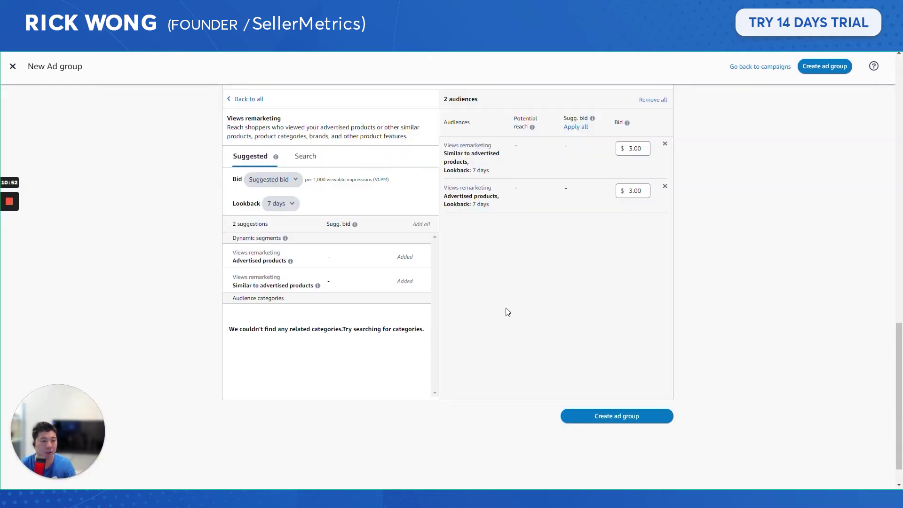
Add the B08RX1QN8H bed frame with SKU FBA-NBP-MF0-KI as the advertised product and create the ad group
{"action": "scroll", "coordinate": [597, 365], "scroll_direction": "up", "scroll_amount": 8}
{"action": "scroll", "coordinate": [798, 371], "scroll_direction": "down", "scroll_amount": 9}
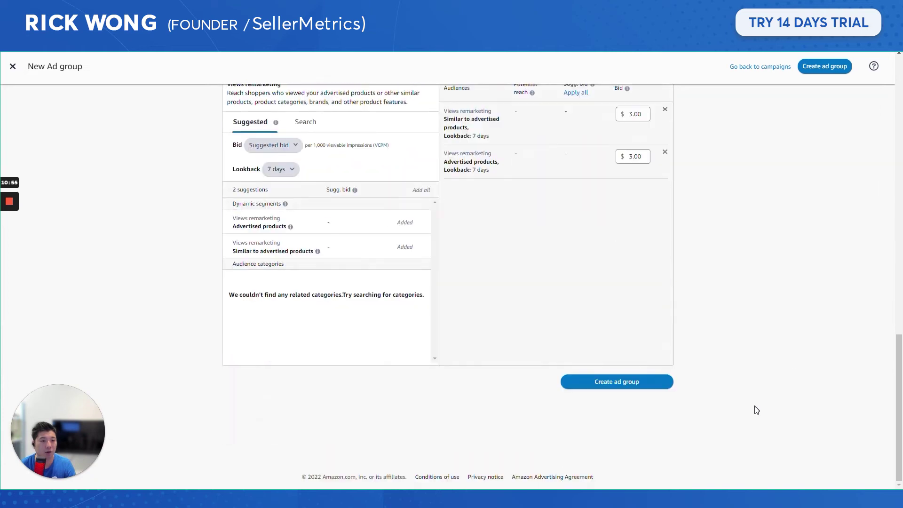
{"action": "left_click", "coordinate": [638, 393]}
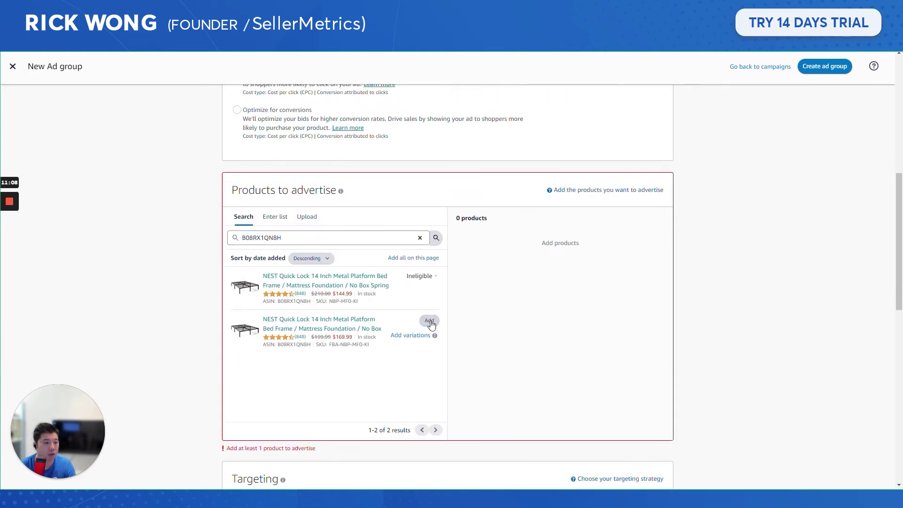
{"action": "left_click", "coordinate": [430, 320]}
{"action": "scroll", "coordinate": [699, 300], "scroll_direction": "down", "scroll_amount": 15}
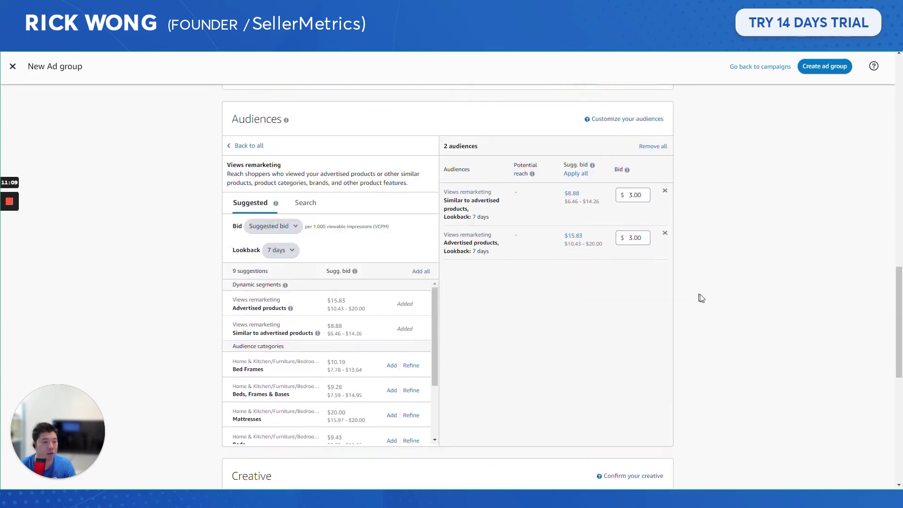
{"action": "left_click", "coordinate": [638, 388]}
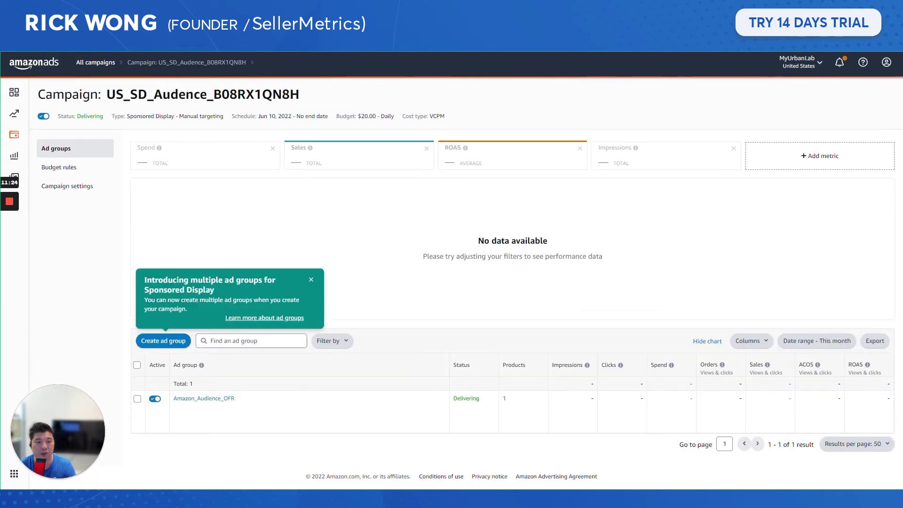
Check the ad group structure on the Miro board, and start another ad group in the campaign named Purchase_Audience_OFR
{"action": "key", "text": "alt+Tab"}
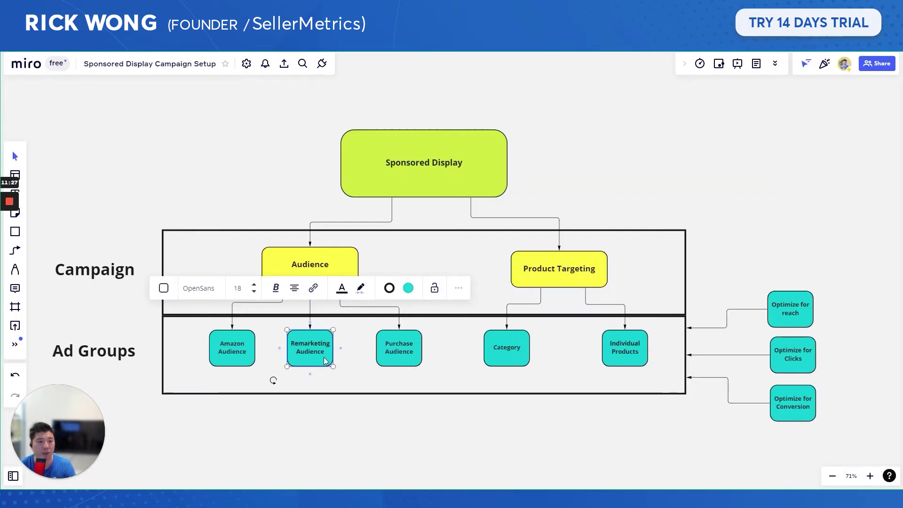
{"action": "key", "text": "alt+Tab"}
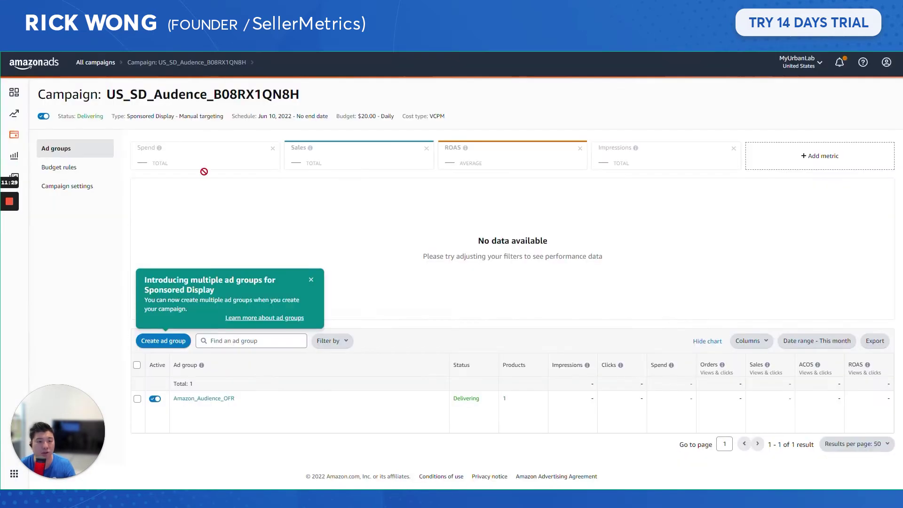
{"action": "left_click", "coordinate": [167, 344]}
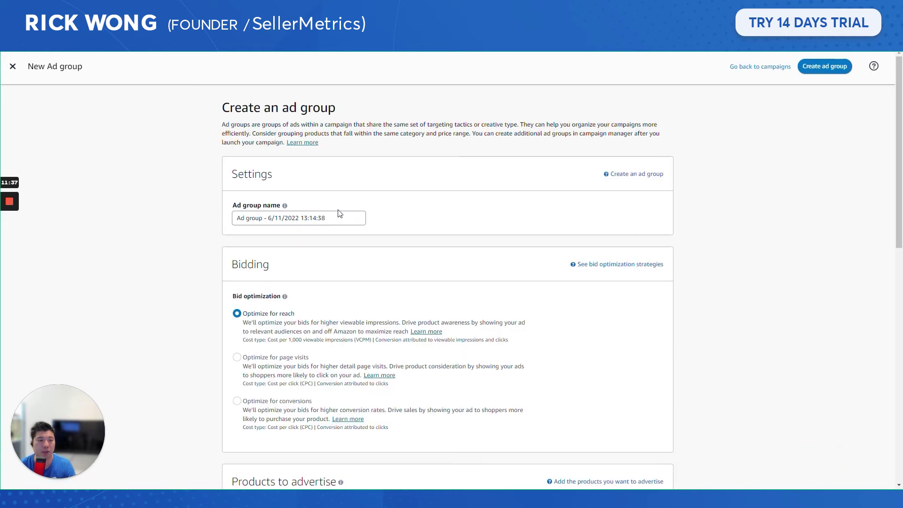
{"action": "left_click_drag", "start_coordinate": [339, 217], "coordinate": [175, 215]}
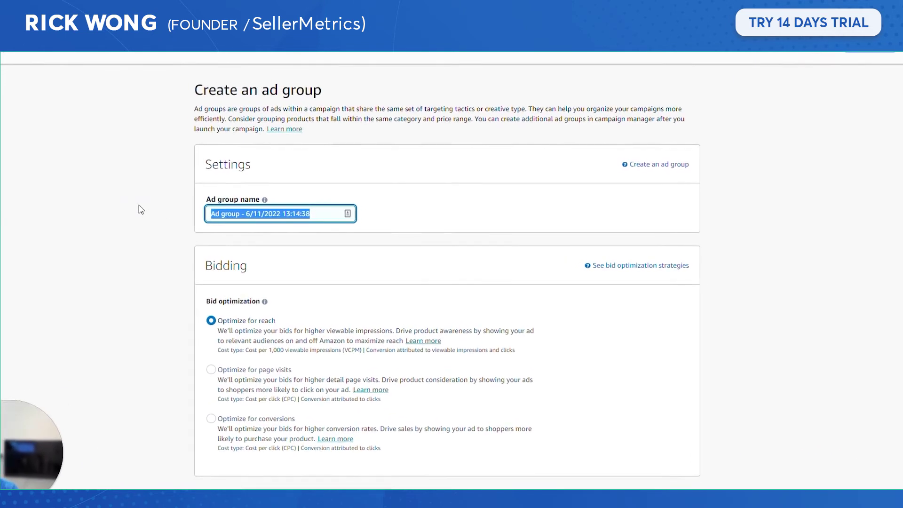
{"action": "type", "text": "Purchase_"}
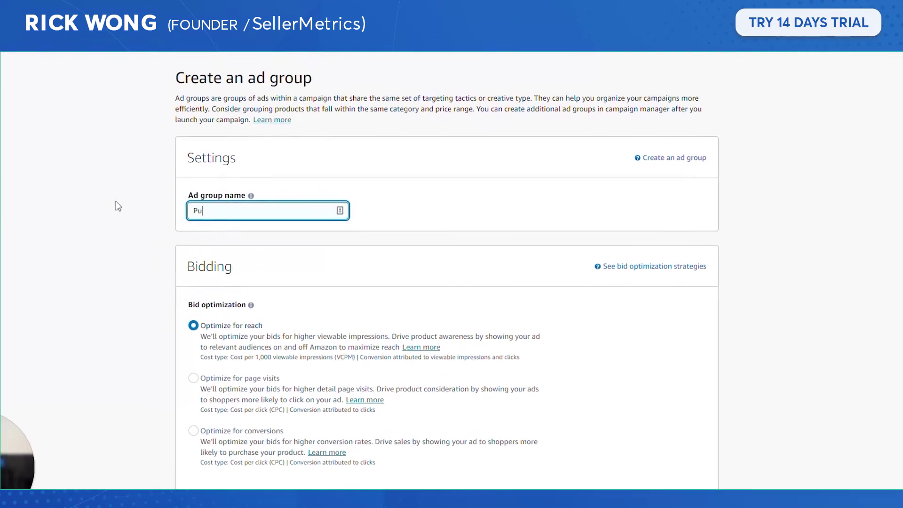
{"action": "type", "text": "Aud"}
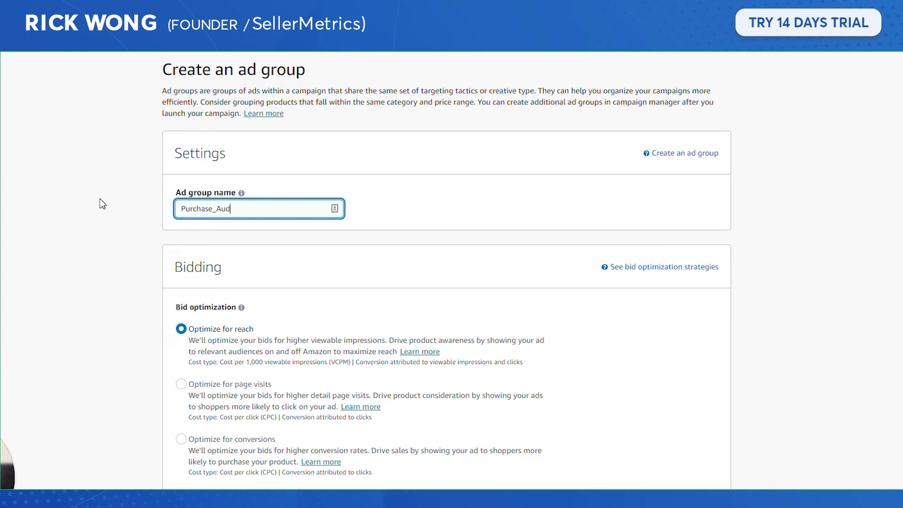
{"action": "type", "text": "ience_OFR"}
Search the products for B08RX1QN8H and add the bed frame with SKU FBA-NBP-MF0-KI
{"action": "scroll", "coordinate": [405, 198], "scroll_direction": "down", "scroll_amount": 8}
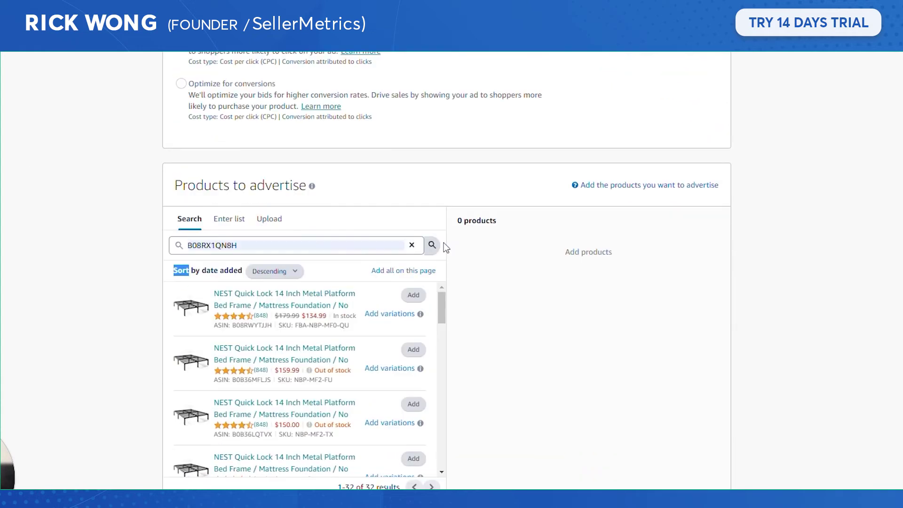
{"action": "left_click", "coordinate": [440, 244]}
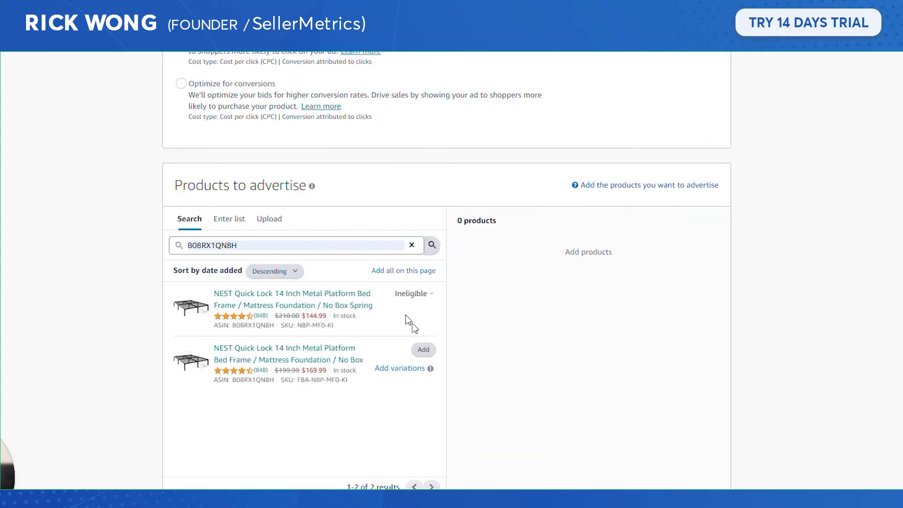
{"action": "left_click", "coordinate": [426, 349]}
Remove all preselected audiences from the ad group, open Purchases remarketing and set its lookback to 7 days
{"action": "scroll", "coordinate": [478, 357], "scroll_direction": "down", "scroll_amount": 15}
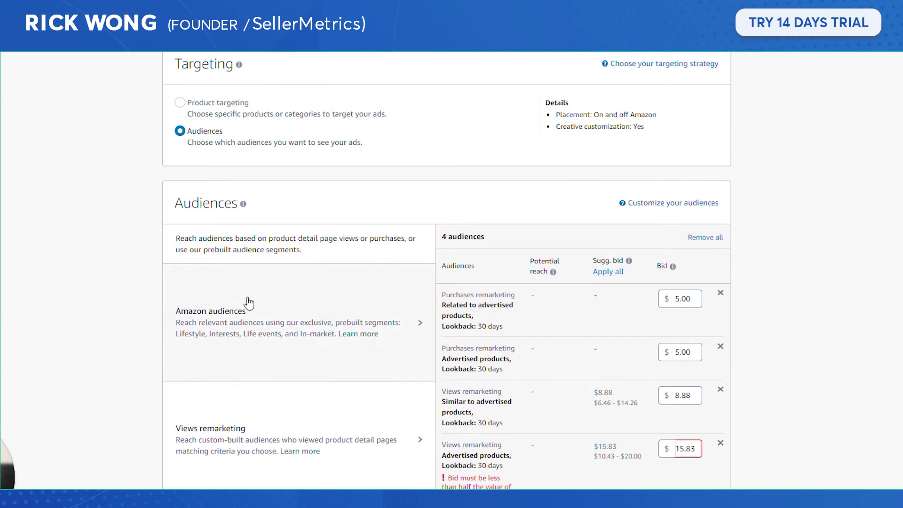
{"action": "left_click", "coordinate": [232, 279]}
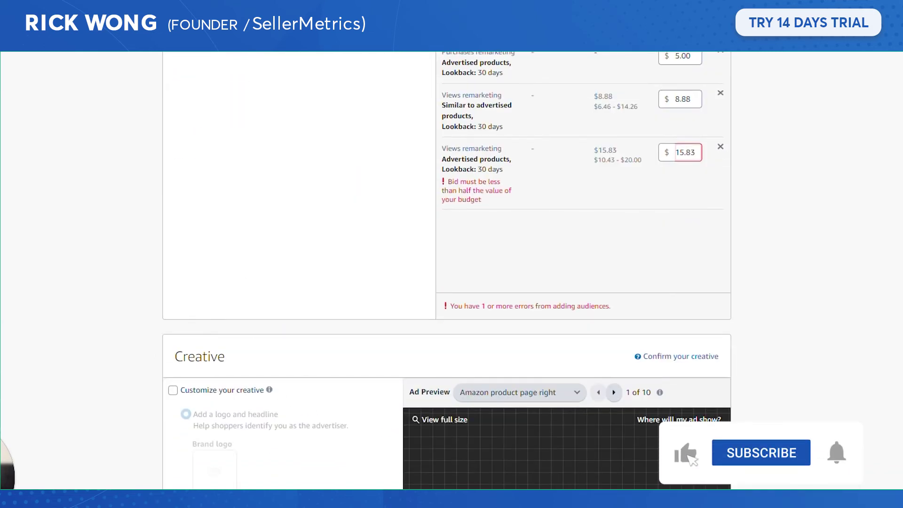
{"action": "left_click", "coordinate": [705, 59]}
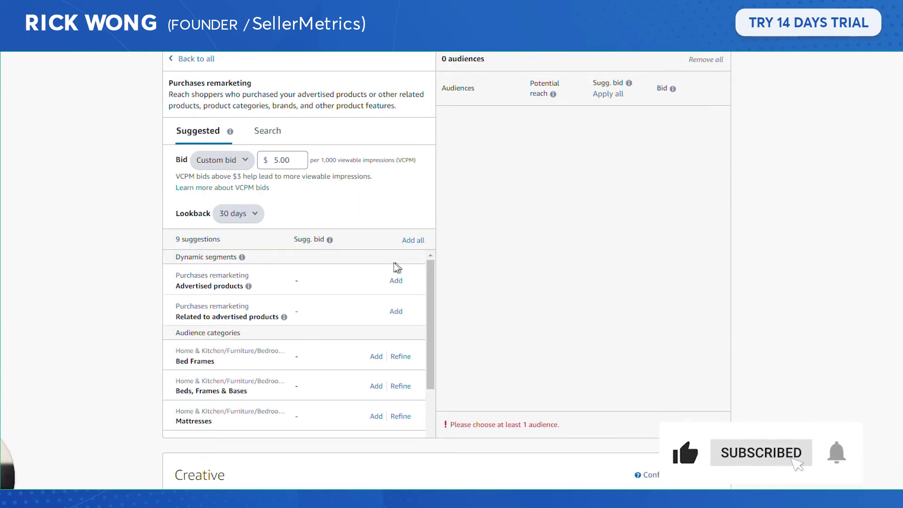
{"action": "left_click", "coordinate": [255, 216]}
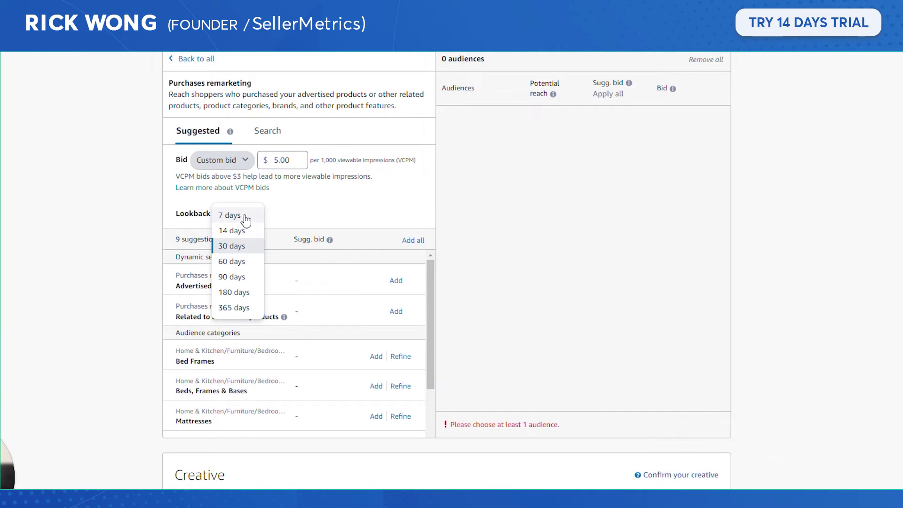
{"action": "left_click", "coordinate": [246, 216]}
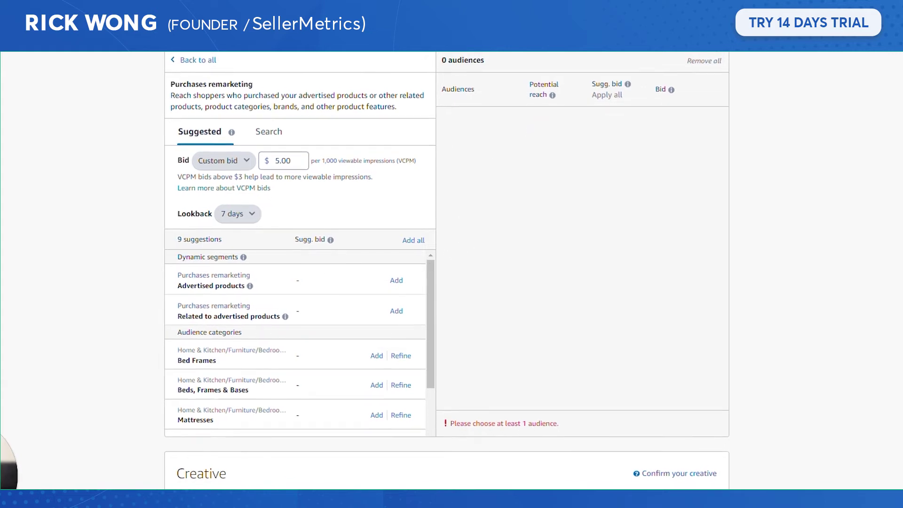
Set the custom bid to $3.00 and add the Related to advertised products purchases remarketing segment
{"action": "left_click_drag", "start_coordinate": [175, 257], "coordinate": [226, 258]}
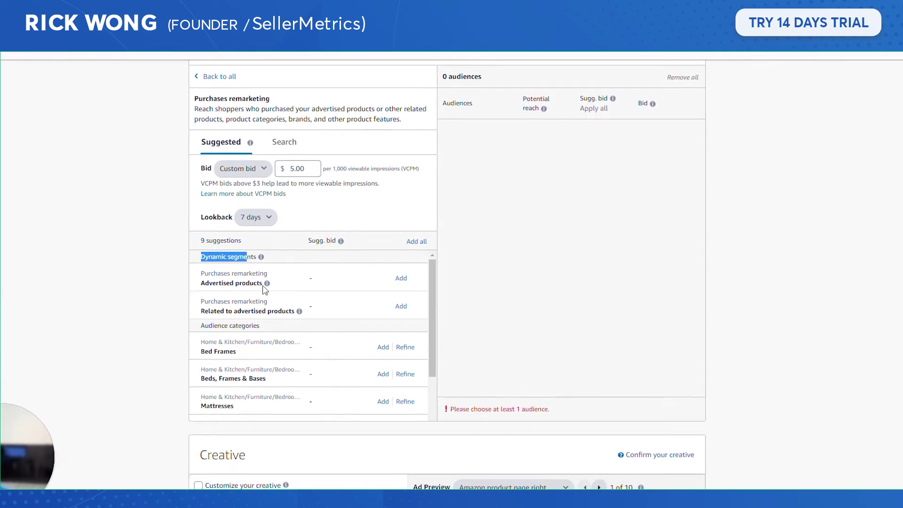
{"action": "mouse_move", "coordinate": [265, 285]}
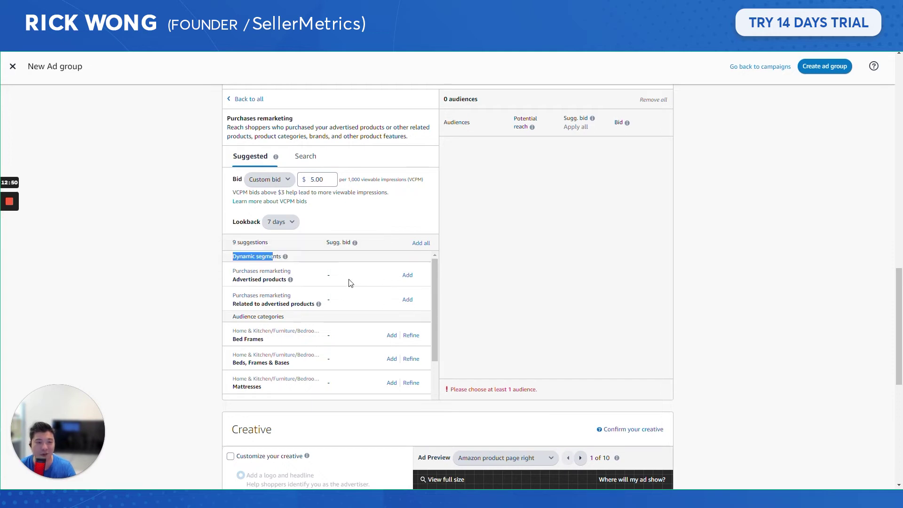
{"action": "mouse_move", "coordinate": [289, 285]}
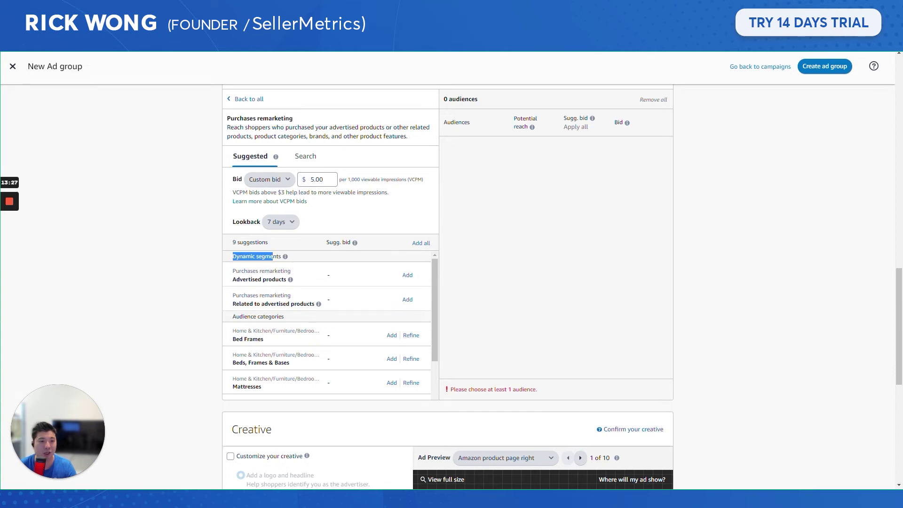
{"action": "left_click_drag", "start_coordinate": [233, 303], "coordinate": [294, 304]}
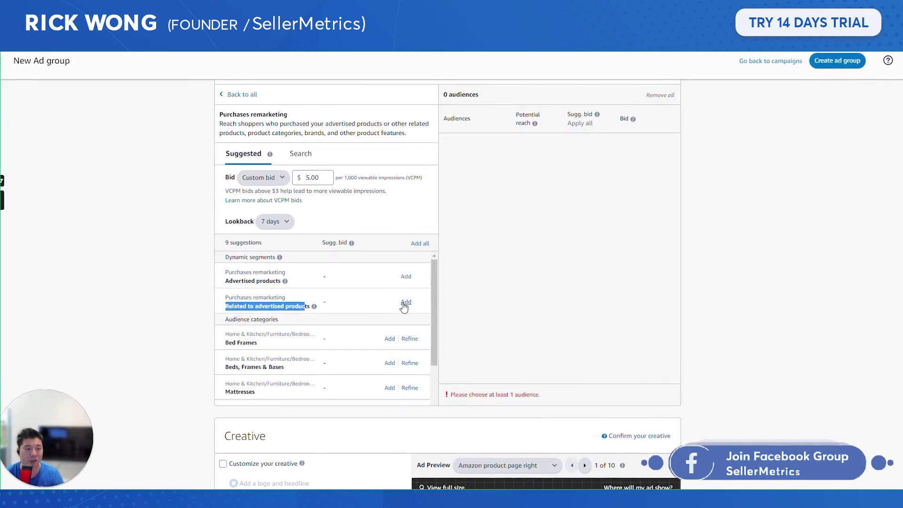
{"action": "double_click", "coordinate": [312, 178]}
{"action": "type", "text": "3.00"}
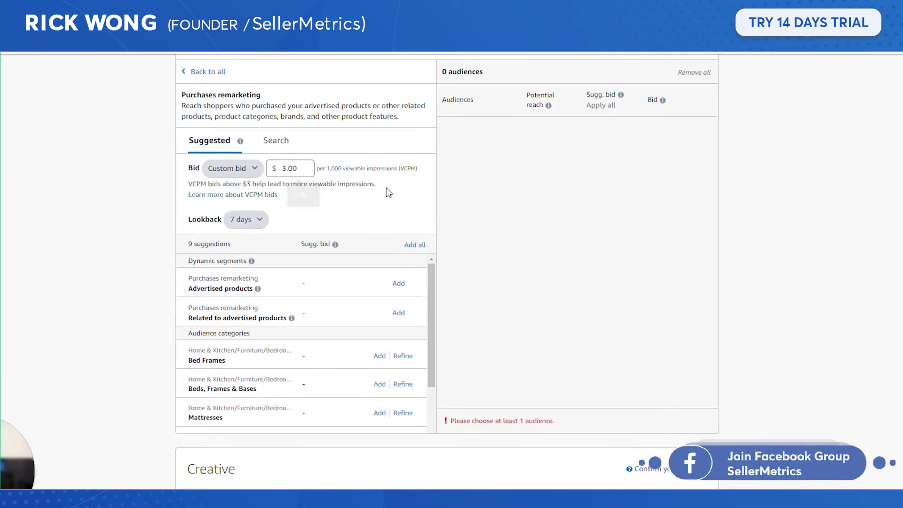
{"action": "left_click", "coordinate": [398, 313]}
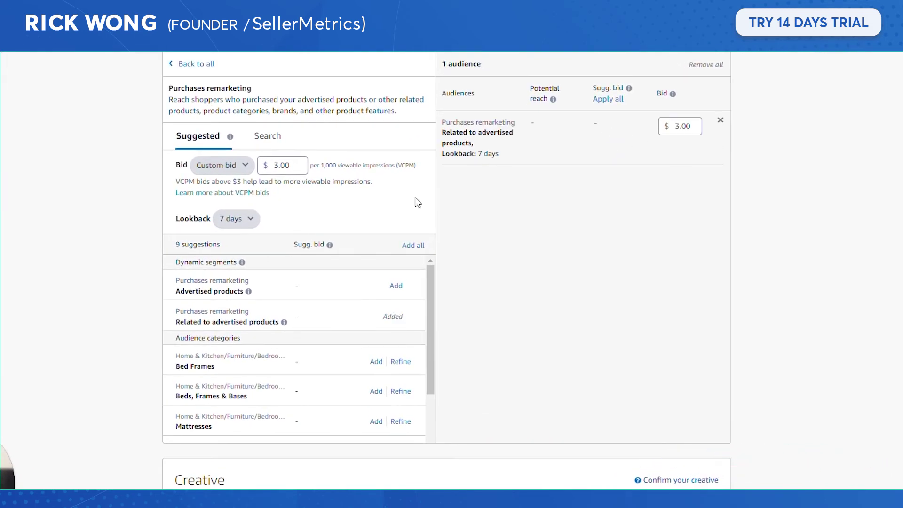
Refine the Bed Frames audience category to a $160 minimum price and 0-4 star ratings, and add it
{"action": "scroll", "coordinate": [398, 285], "scroll_direction": "down", "scroll_amount": 2}
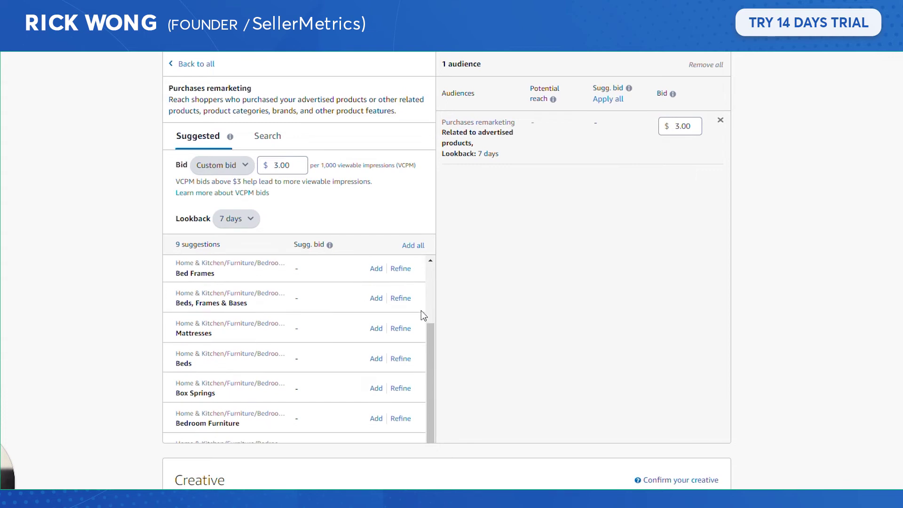
{"action": "left_click", "coordinate": [401, 275]}
{"action": "left_click", "coordinate": [218, 243]}
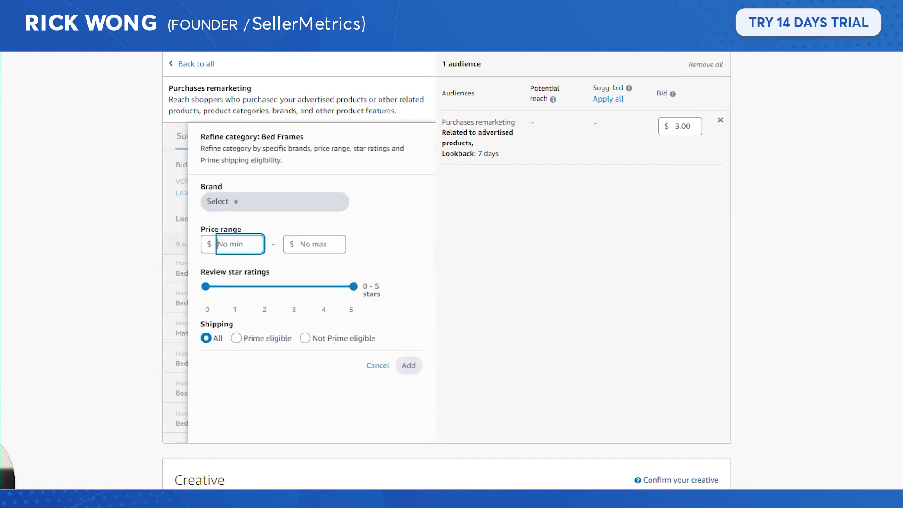
{"action": "type", "text": "160"}
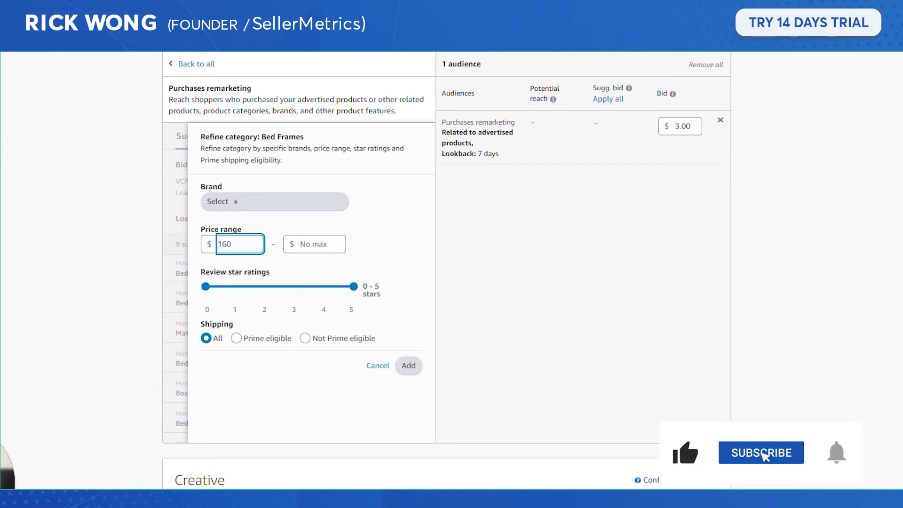
{"action": "left_click_drag", "start_coordinate": [356, 293], "coordinate": [324, 288]}
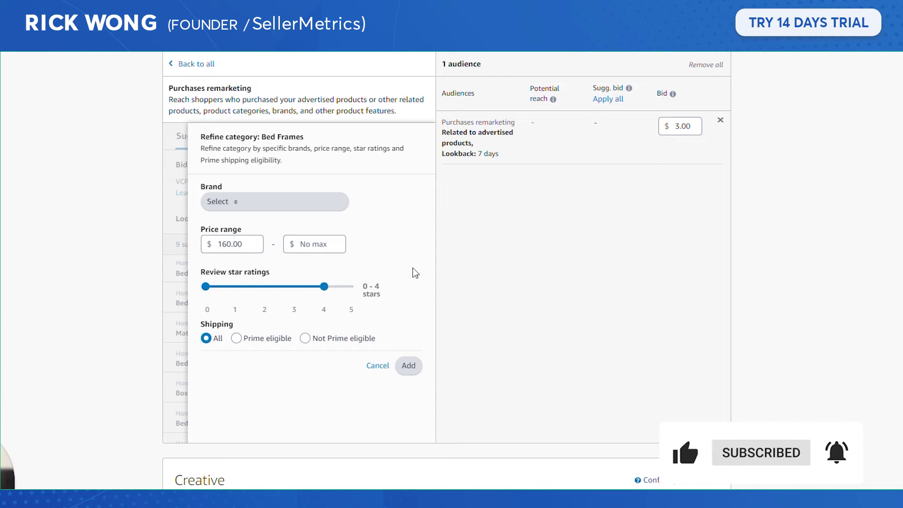
{"action": "left_click", "coordinate": [408, 367]}
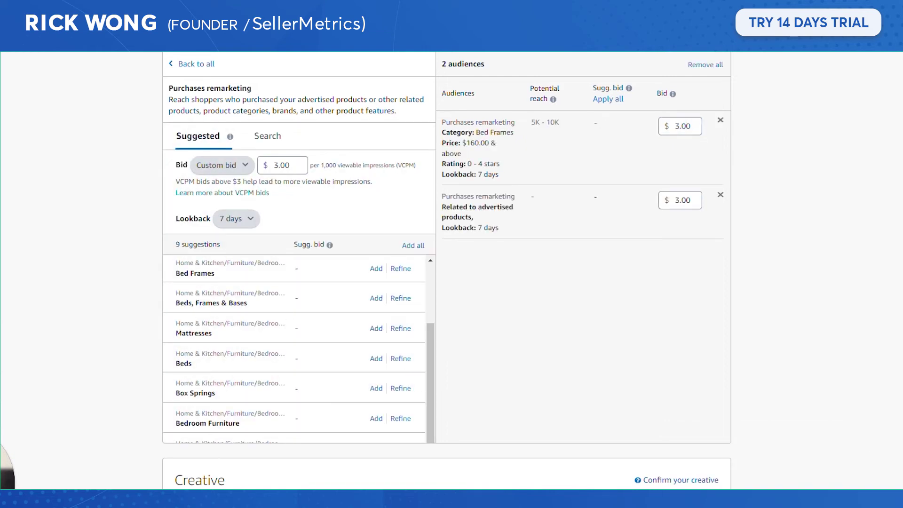
Add the Beds, Frames & Bases audience category refined to a $160 minimum price and 0-4 star ratings
{"action": "left_click", "coordinate": [368, 299]}
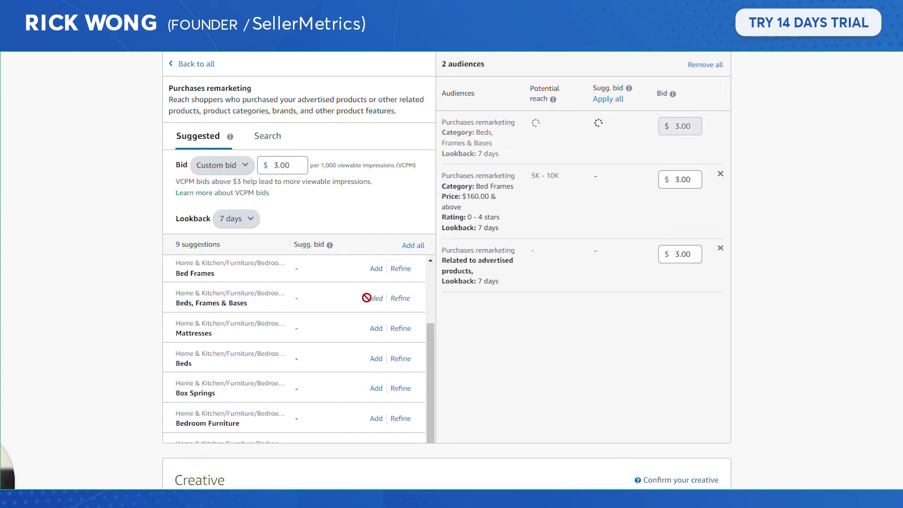
{"action": "left_click", "coordinate": [719, 119]}
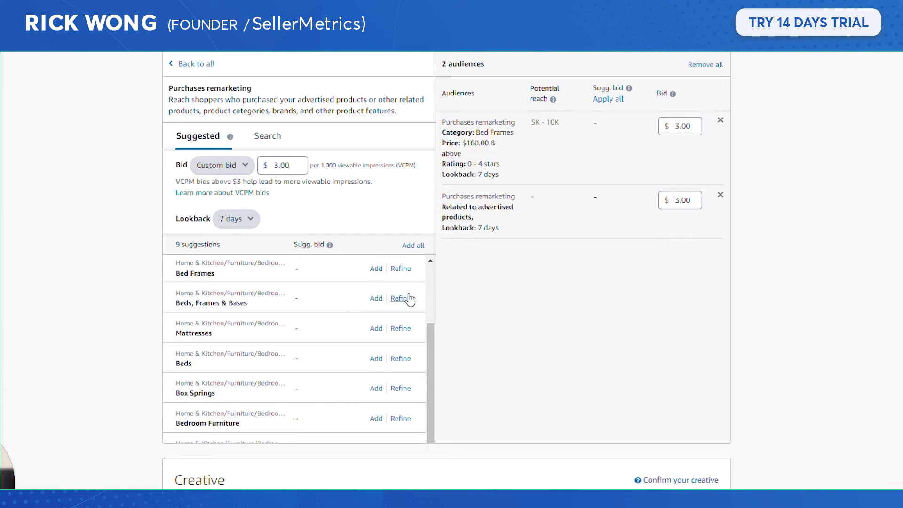
{"action": "left_click", "coordinate": [401, 298]}
{"action": "left_click", "coordinate": [230, 249]}
{"action": "type", "text": "1"}
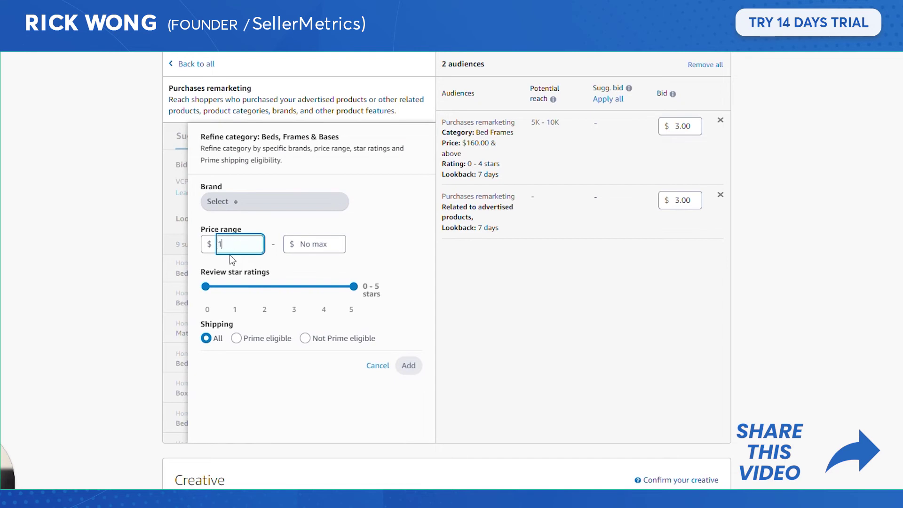
{"action": "type", "text": "60"}
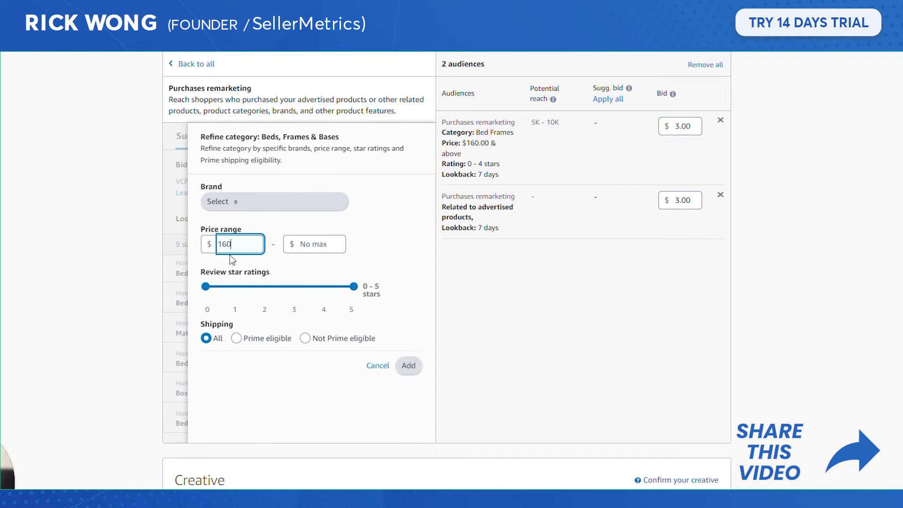
{"action": "left_click", "coordinate": [330, 291]}
{"action": "left_click", "coordinate": [330, 288]}
{"action": "left_click", "coordinate": [407, 366]}
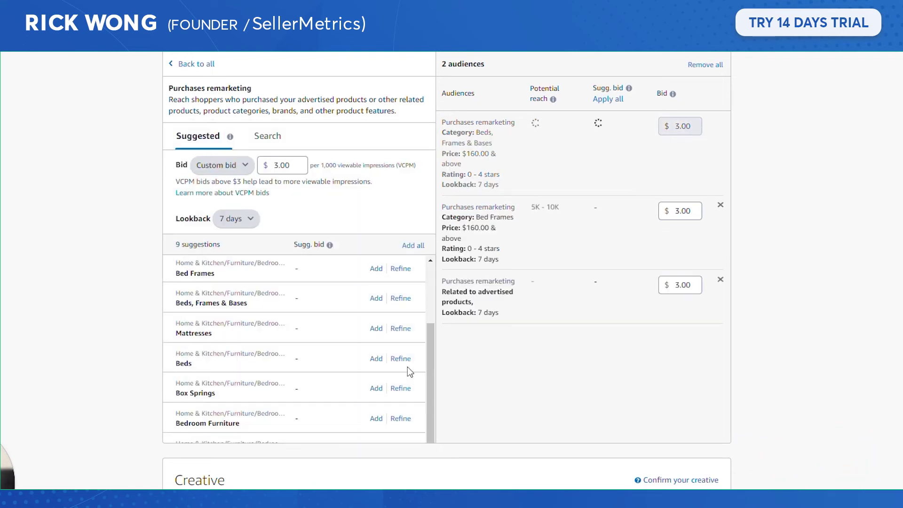
{"action": "left_click", "coordinate": [376, 299]}
Review the Purchase_Audience_OFR settings, including the reach optimization, and create the ad group
{"action": "scroll", "coordinate": [670, 160], "scroll_direction": "down", "scroll_amount": 5}
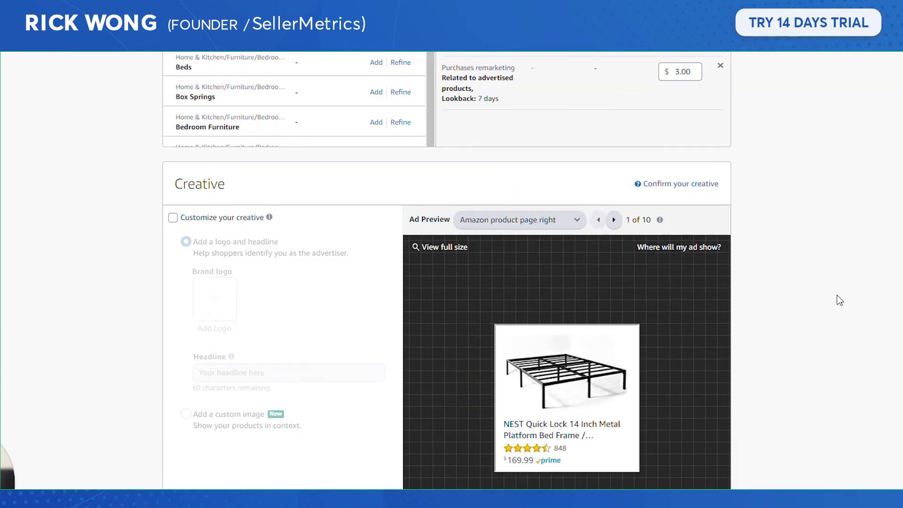
{"action": "scroll", "coordinate": [837, 298], "scroll_direction": "up", "scroll_amount": 20}
{"action": "scroll", "coordinate": [572, 241], "scroll_direction": "up", "scroll_amount": 10}
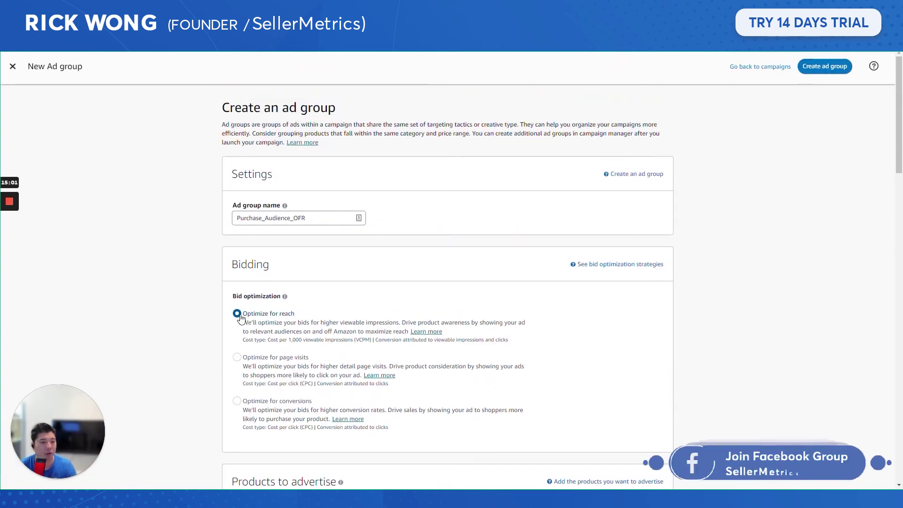
{"action": "scroll", "coordinate": [202, 296], "scroll_direction": "down", "scroll_amount": 2}
{"action": "scroll", "coordinate": [258, 278], "scroll_direction": "up", "scroll_amount": 1}
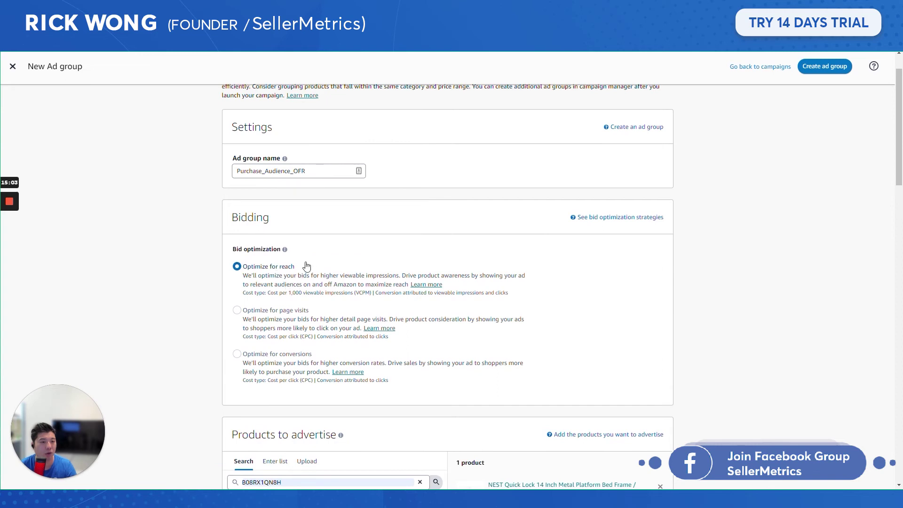
{"action": "left_click", "coordinate": [825, 67]}
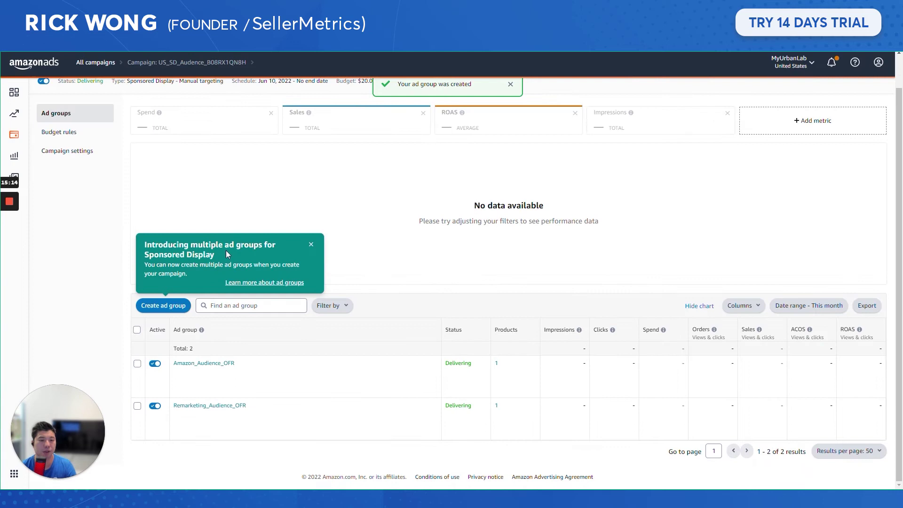
Start another ad group to check which bid optimization options are available in this campaign, and discard it
{"action": "left_click_drag", "start_coordinate": [252, 405], "coordinate": [172, 406]}
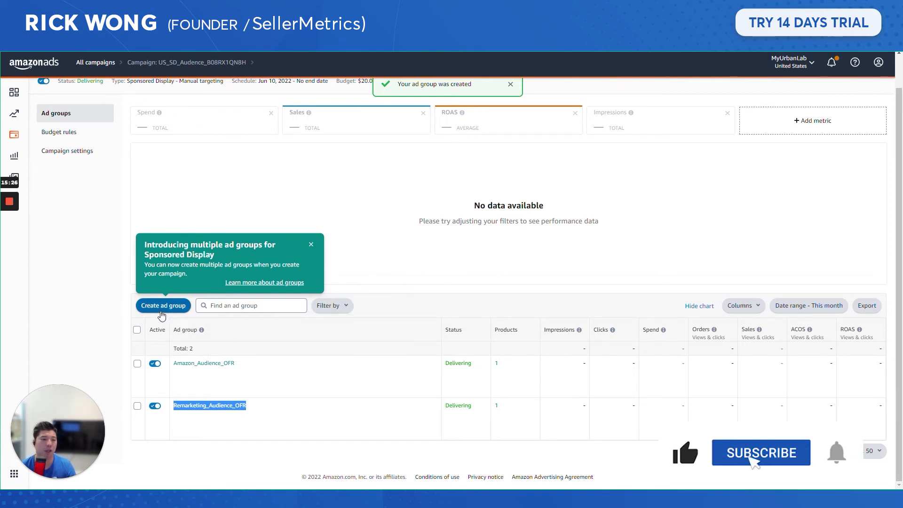
{"action": "left_click", "coordinate": [161, 306]}
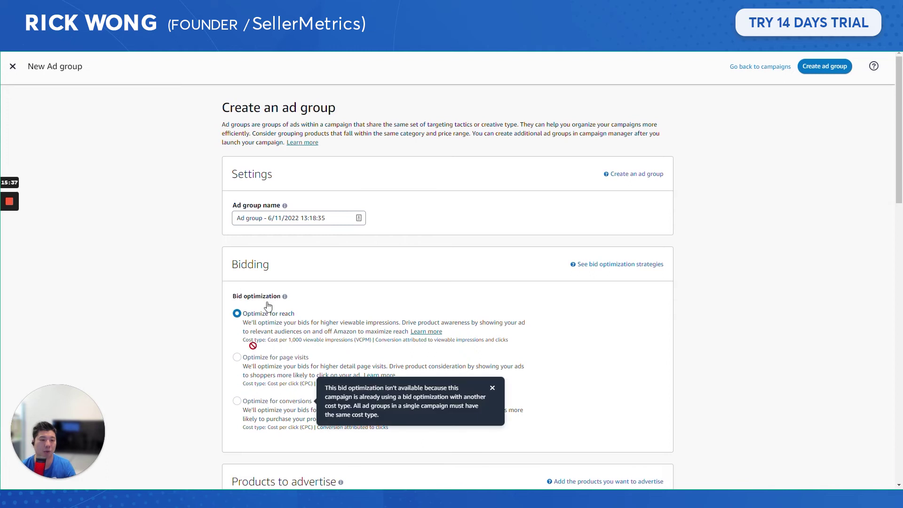
{"action": "mouse_move", "coordinate": [255, 400]}
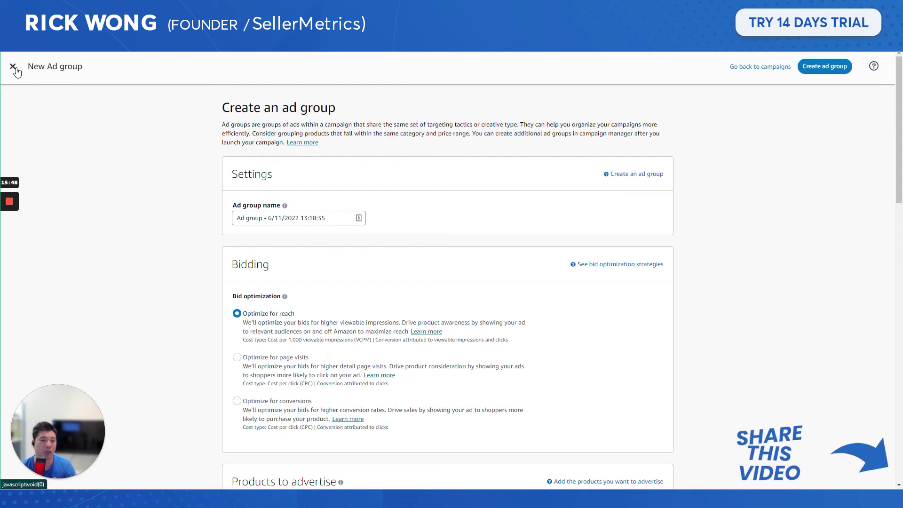
{"action": "mouse_move", "coordinate": [245, 360]}
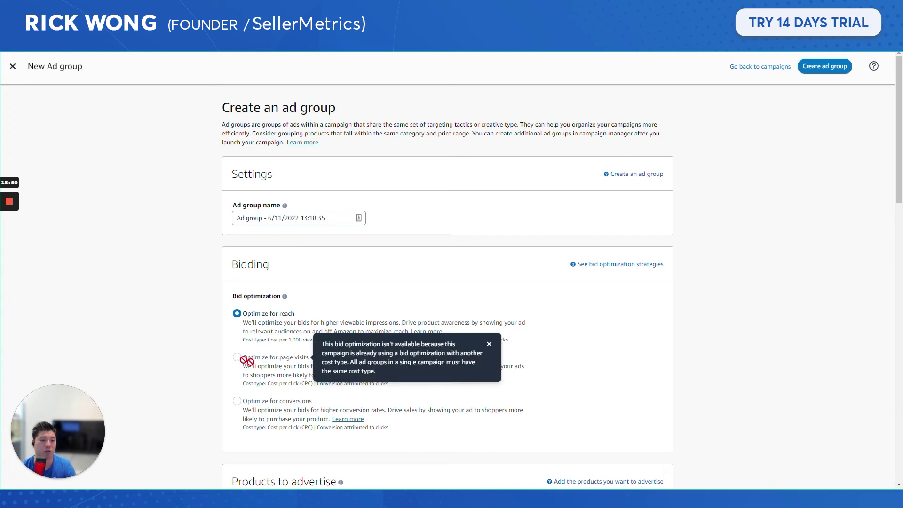
{"action": "left_click", "coordinate": [13, 68]}
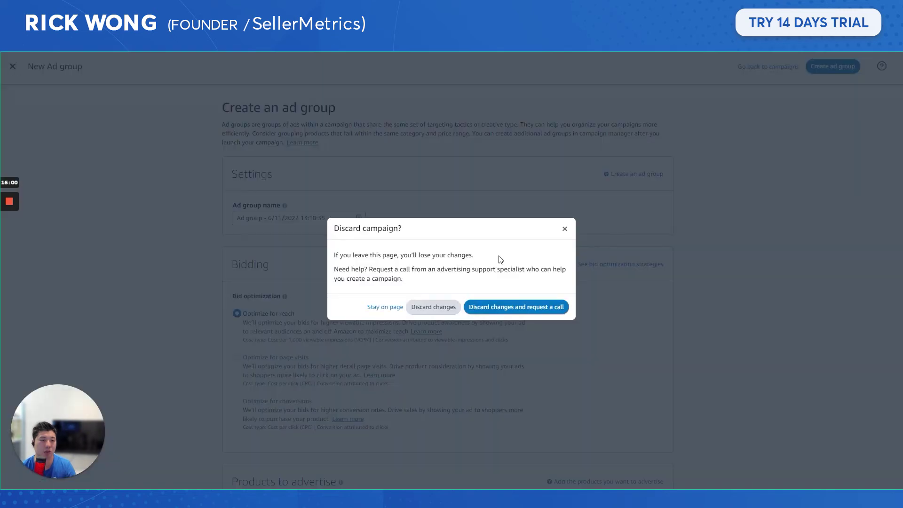
{"action": "left_click", "coordinate": [435, 308]}
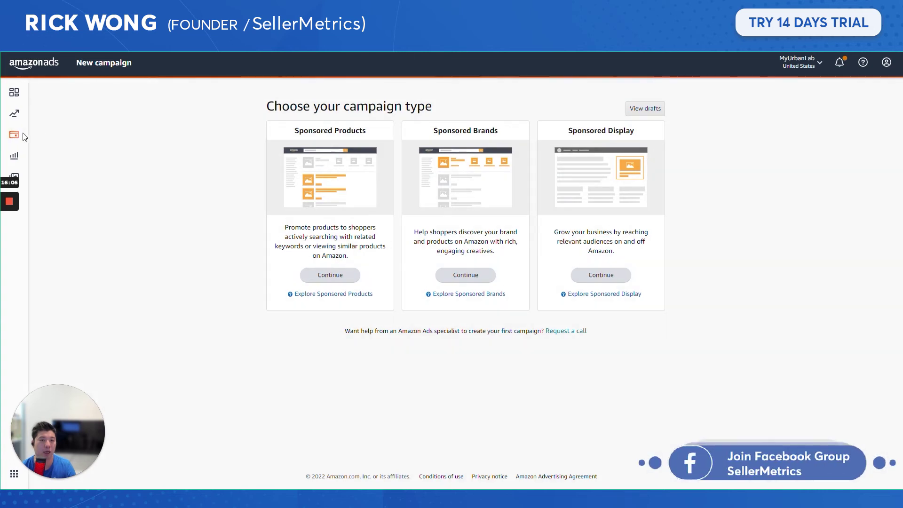
Look through the metrics in the list of all campaigns and open the US_SD_Audence_B08RX1QN8H campaign
{"action": "mouse_move", "coordinate": [14, 134]}
{"action": "left_click", "coordinate": [54, 121]}
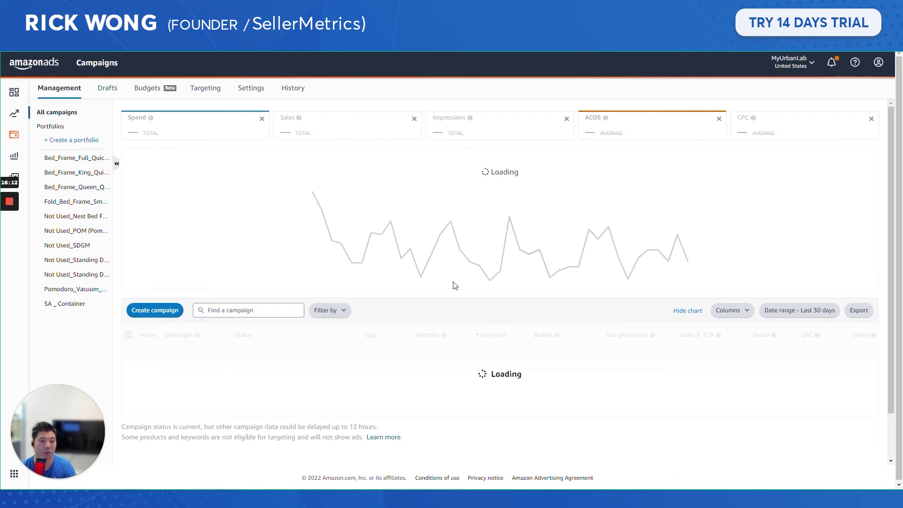
{"action": "scroll", "coordinate": [605, 321], "scroll_direction": "down", "scroll_amount": 1}
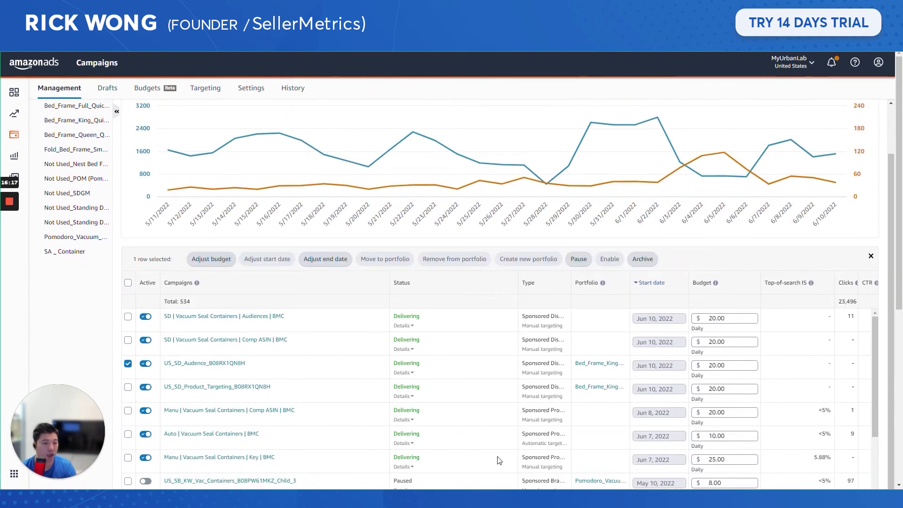
{"action": "scroll", "coordinate": [530, 263], "scroll_direction": "down", "scroll_amount": 4}
{"action": "left_click_drag", "start_coordinate": [658, 472], "coordinate": [771, 472]}
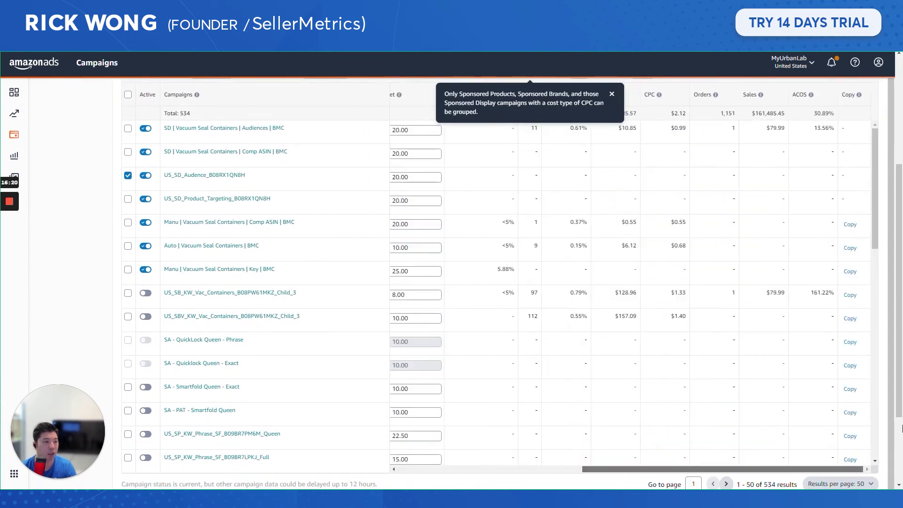
{"action": "scroll", "coordinate": [470, 329], "scroll_direction": "up", "scroll_amount": 1}
{"action": "left_click_drag", "start_coordinate": [164, 227], "coordinate": [239, 227]}
{"action": "left_click", "coordinate": [240, 227]}
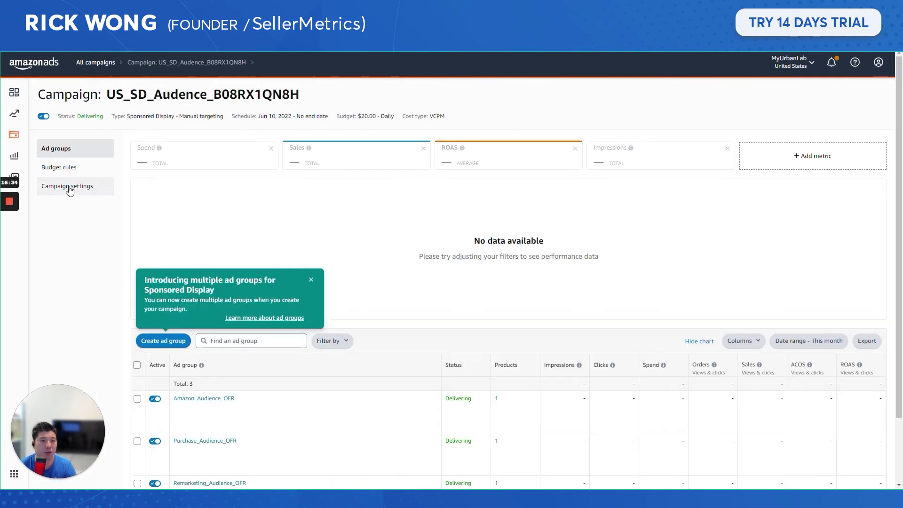
Rename the audience campaign as US_SD_Audence_B08RX1QN8H_VCPM in its campaign settings and save the name
{"action": "left_click", "coordinate": [67, 186]}
{"action": "left_click_drag", "start_coordinate": [376, 104], "coordinate": [484, 101]}
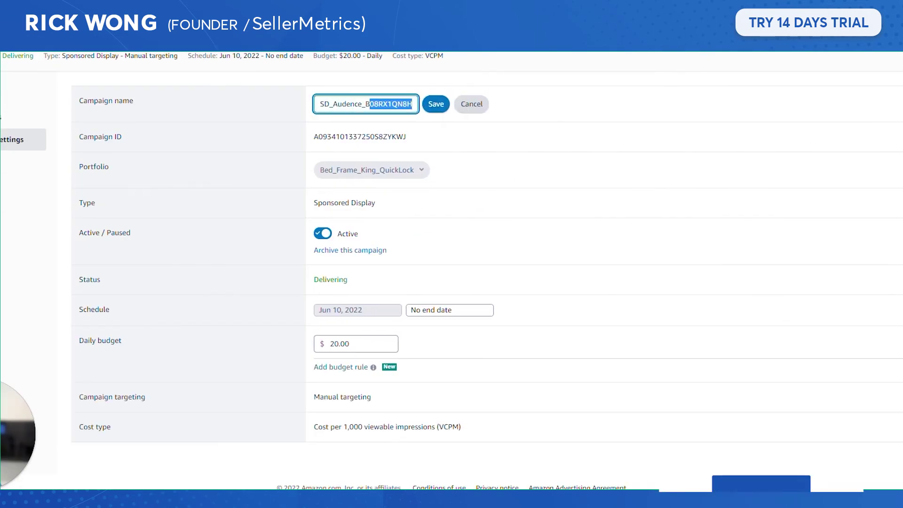
{"action": "mouse_move", "coordinate": [420, 163]}
{"action": "key", "text": "End"}
{"action": "type", "text": "_"}
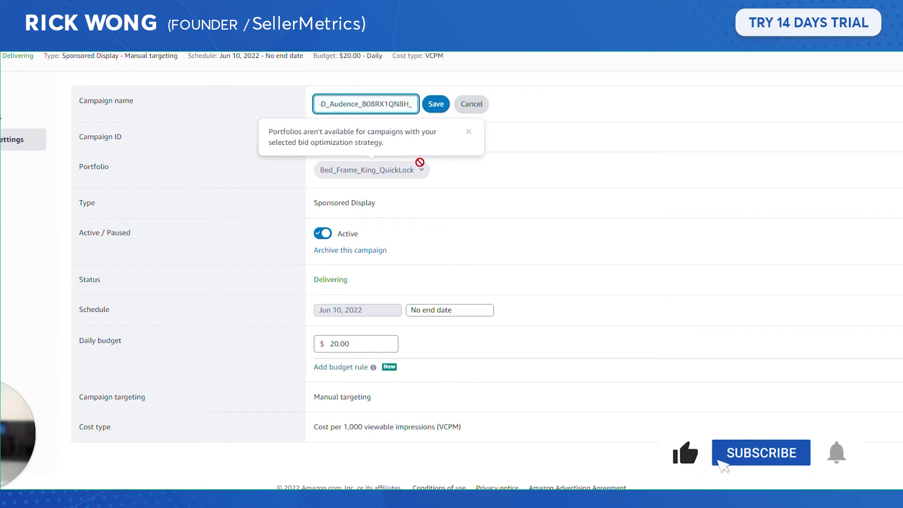
{"action": "type", "text": "VCPM"}
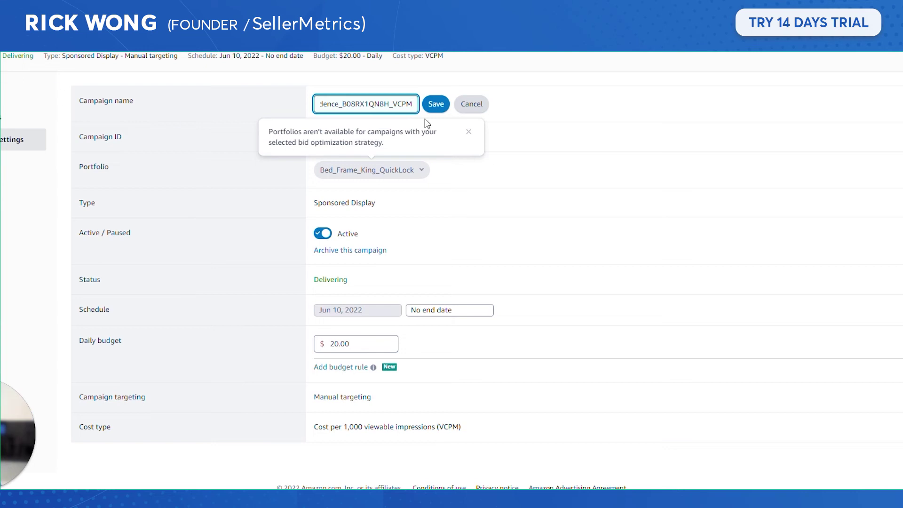
{"action": "left_click", "coordinate": [436, 104]}
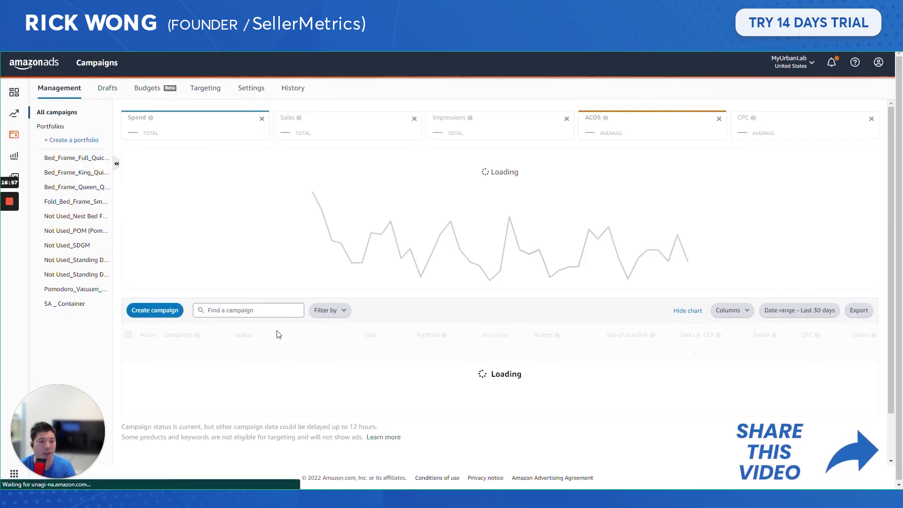
Open the settings of the US_SD_Product_Targeting_B08RX1QN8H campaign and rename it as US_SD_Product_Targeting_B08RX1QN8H_CPC
{"action": "scroll", "coordinate": [199, 364], "scroll_direction": "down", "scroll_amount": 2}
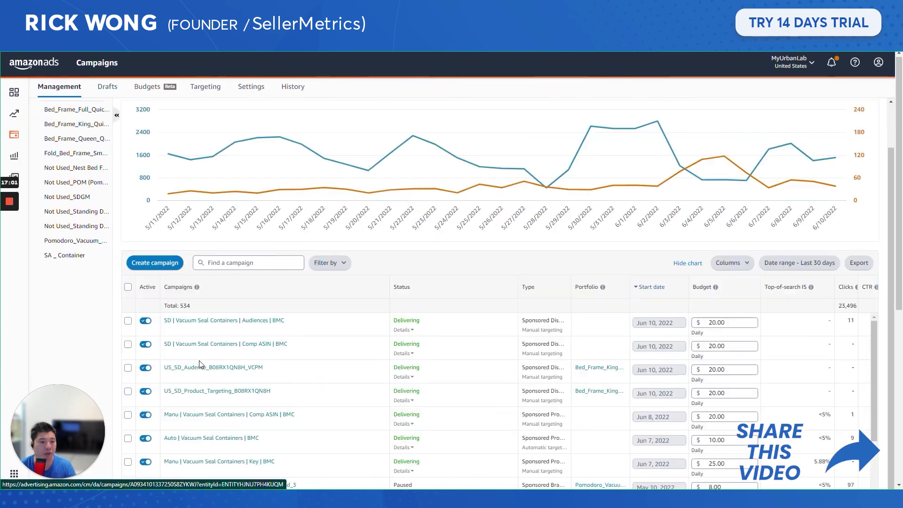
{"action": "left_click", "coordinate": [207, 391]}
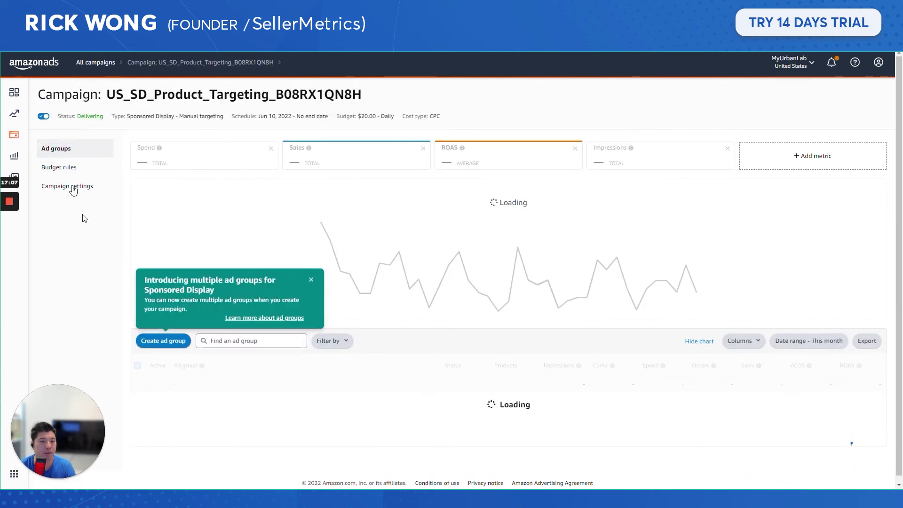
{"action": "left_click", "coordinate": [73, 186]}
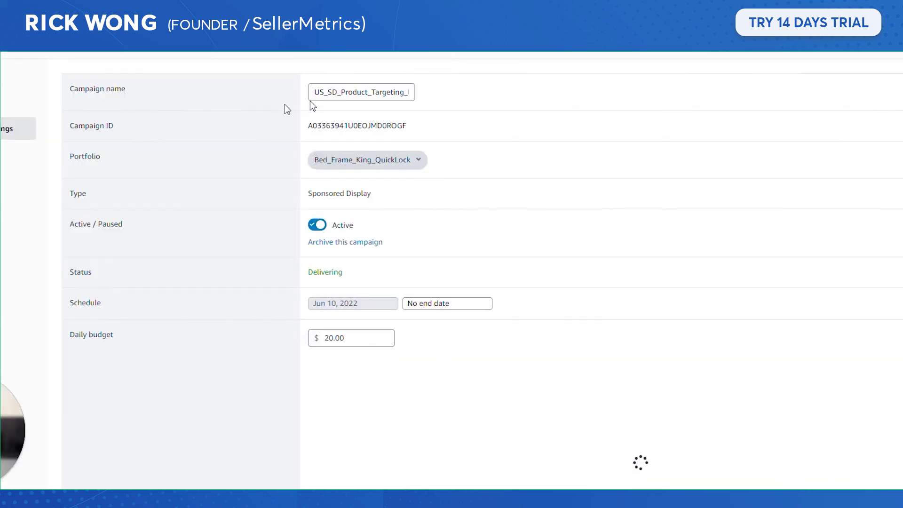
{"action": "left_click_drag", "start_coordinate": [376, 92], "coordinate": [501, 105]}
{"action": "key", "text": "End"}
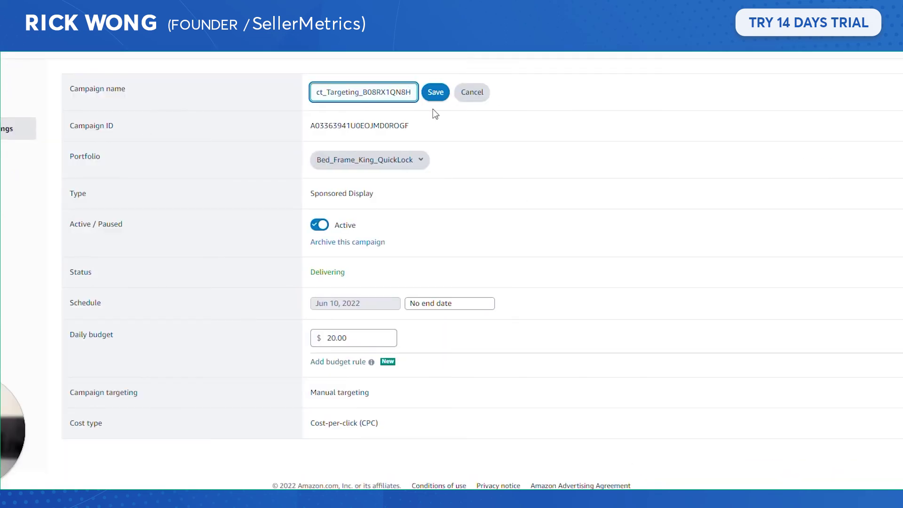
{"action": "type", "text": "_CPC"}
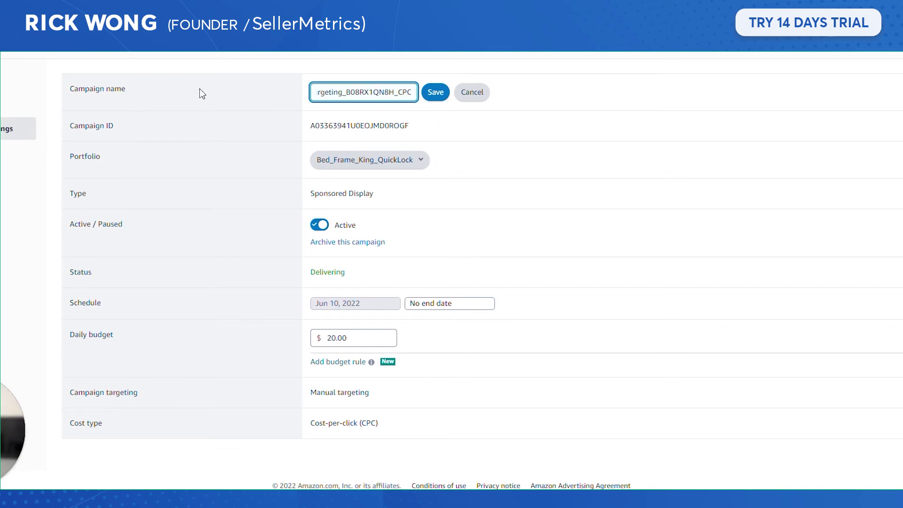
{"action": "left_click", "coordinate": [436, 92]}
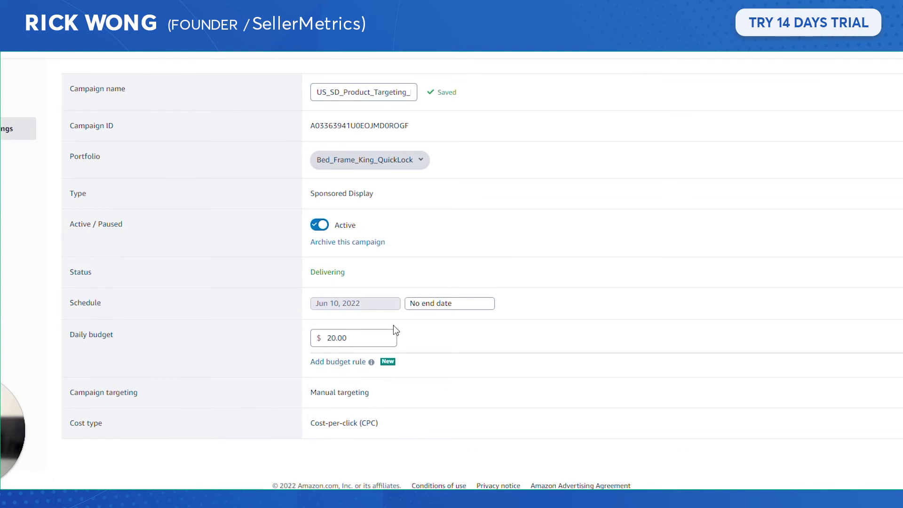
Start a Performance budget rule for the product targeting campaign with ACOS greater than or equal to 25% and a 30% budget increase
{"action": "key", "text": "F5"}
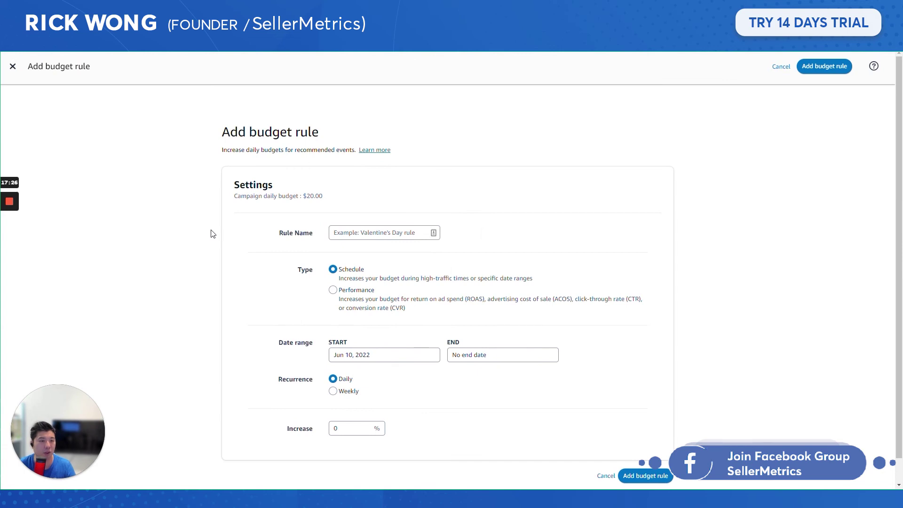
{"action": "left_click", "coordinate": [333, 291]}
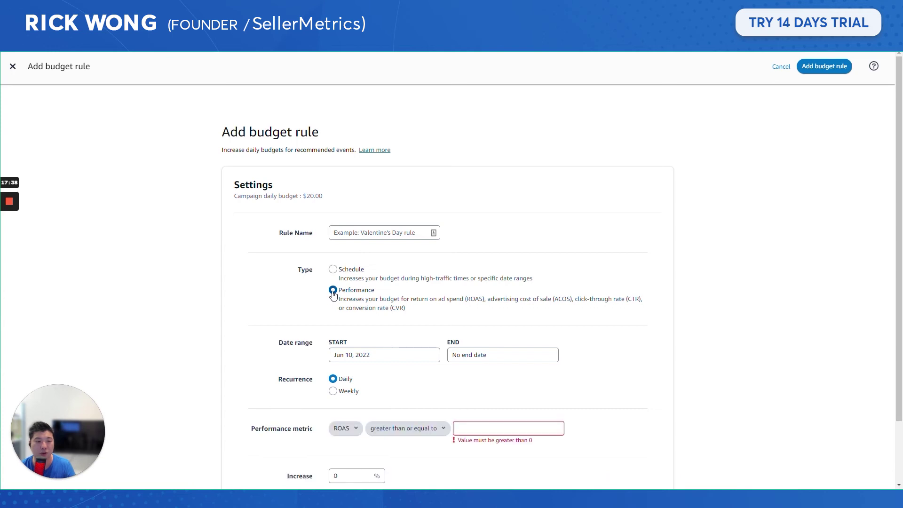
{"action": "left_click", "coordinate": [348, 429]}
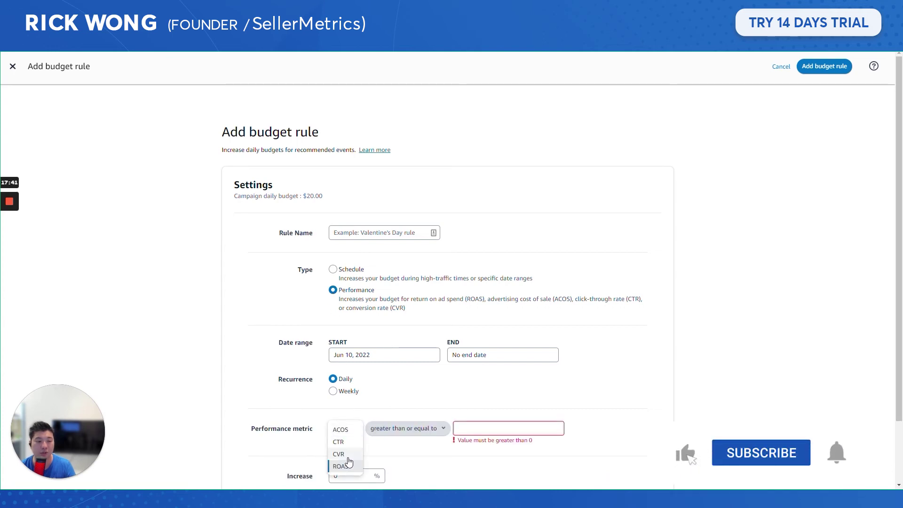
{"action": "left_click", "coordinate": [341, 429]}
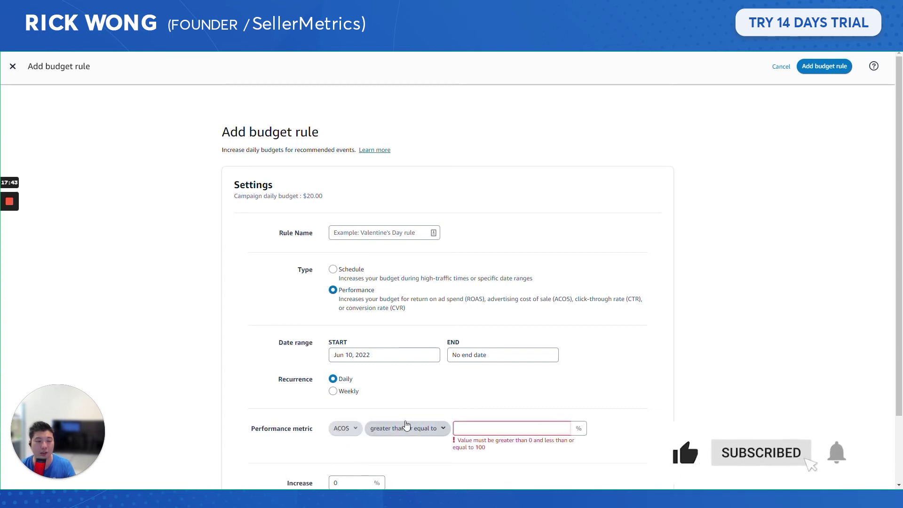
{"action": "left_click", "coordinate": [414, 428]}
{"action": "left_click", "coordinate": [403, 453]}
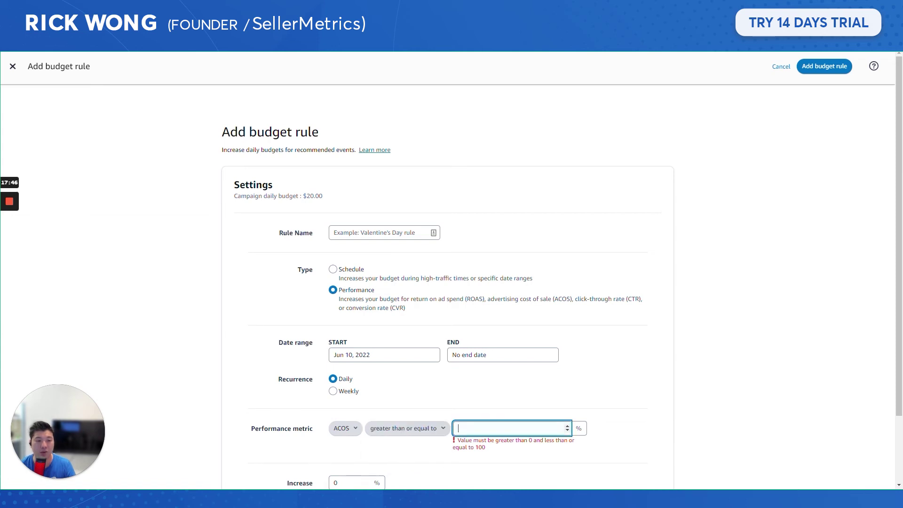
{"action": "type", "text": "25"}
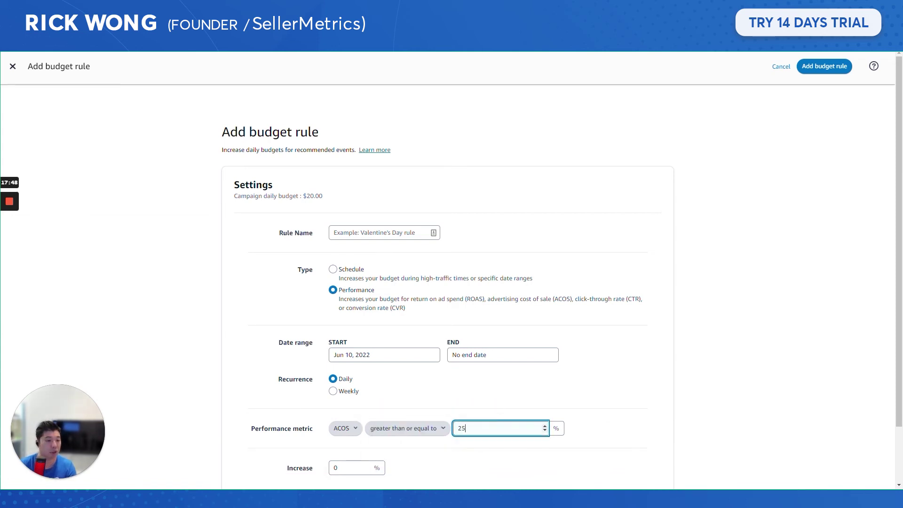
{"action": "key", "text": "Tab"}
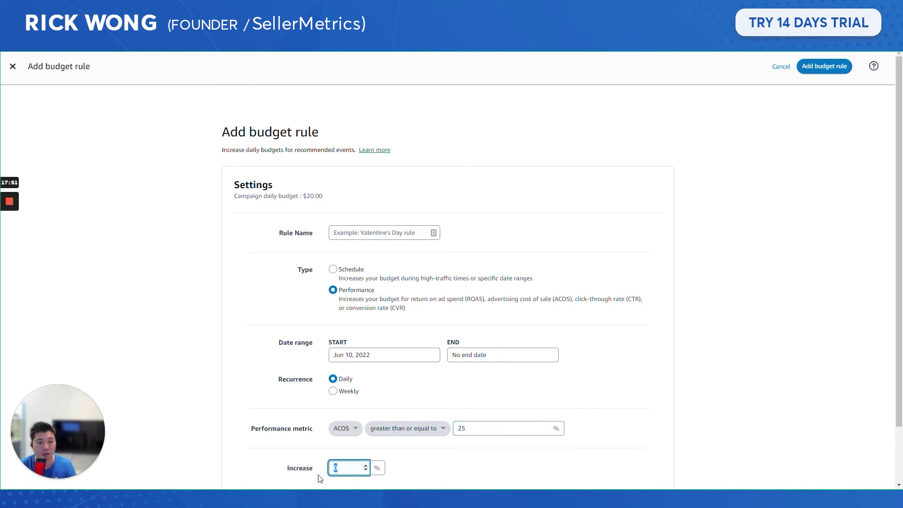
{"action": "type", "text": "30"}
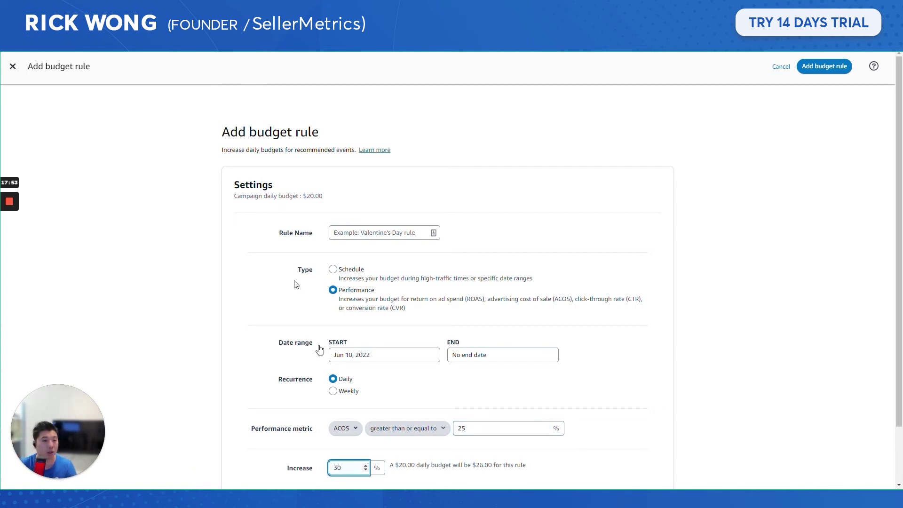
Name the budget rule ACoS<=25%_30%↑ and add it to the product targeting campaign
{"action": "left_click", "coordinate": [351, 233]}
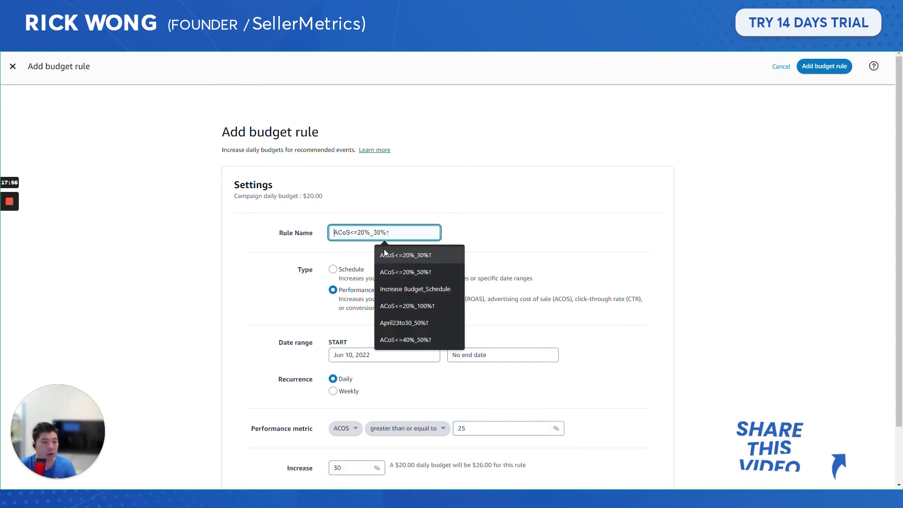
{"action": "left_click", "coordinate": [383, 249]}
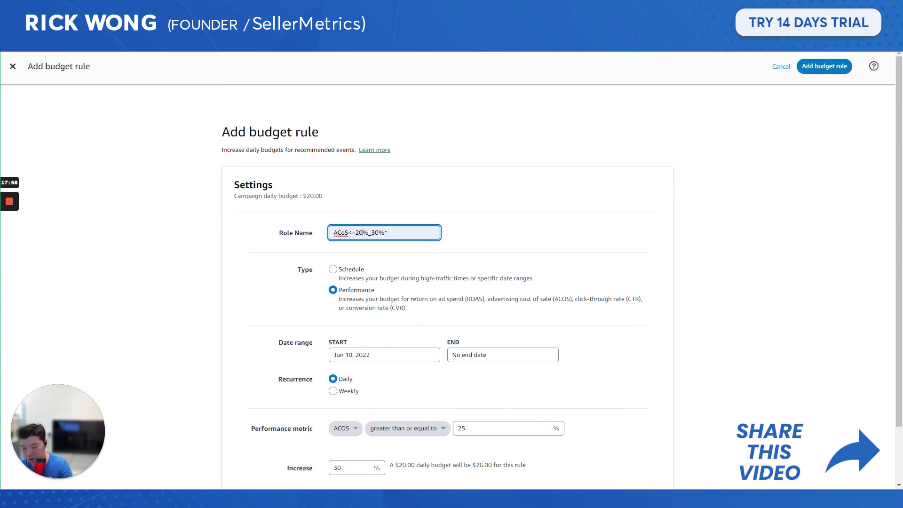
{"action": "key", "text": "BackSpace"}
{"action": "type", "text": "5"}
{"action": "key", "text": "ctrl+a"}
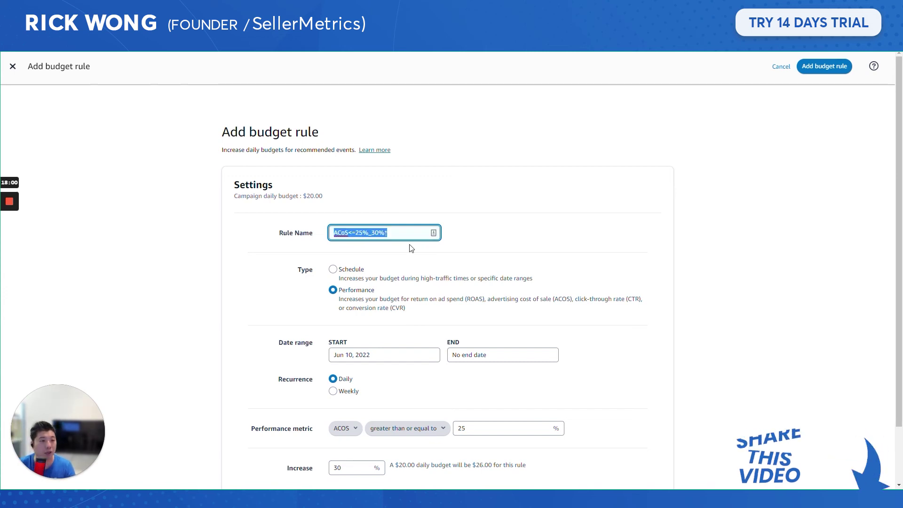
{"action": "left_click", "coordinate": [621, 248]}
{"action": "scroll", "coordinate": [622, 248], "scroll_direction": "down", "scroll_amount": 1}
{"action": "left_click", "coordinate": [643, 467]}
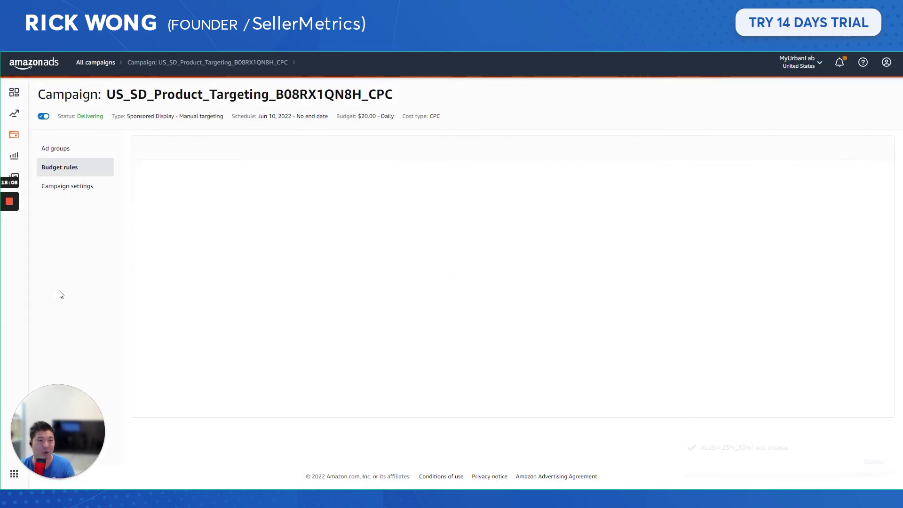
Open the settings of the US_SD_Audence_B08RX1QN8H_VCPM campaign and start a new budget rule
{"action": "left_click", "coordinate": [87, 65]}
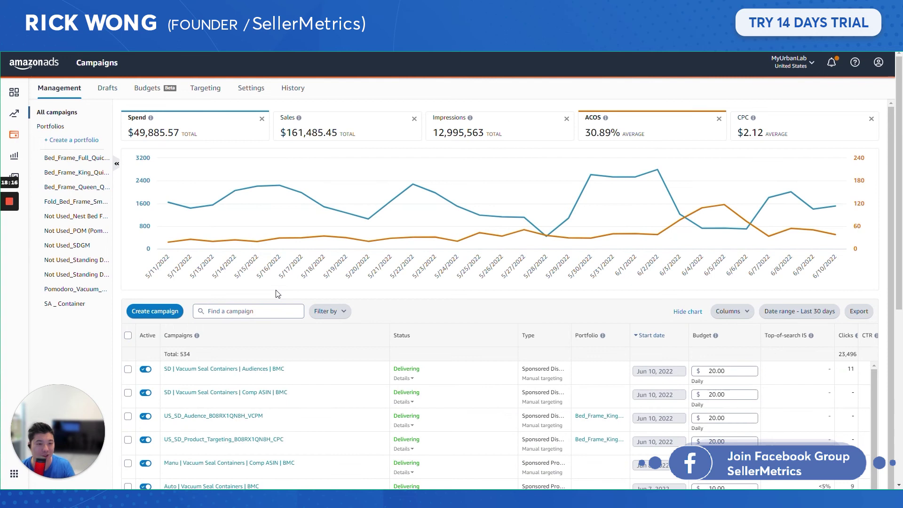
{"action": "scroll", "coordinate": [266, 389], "scroll_direction": "down", "scroll_amount": 1}
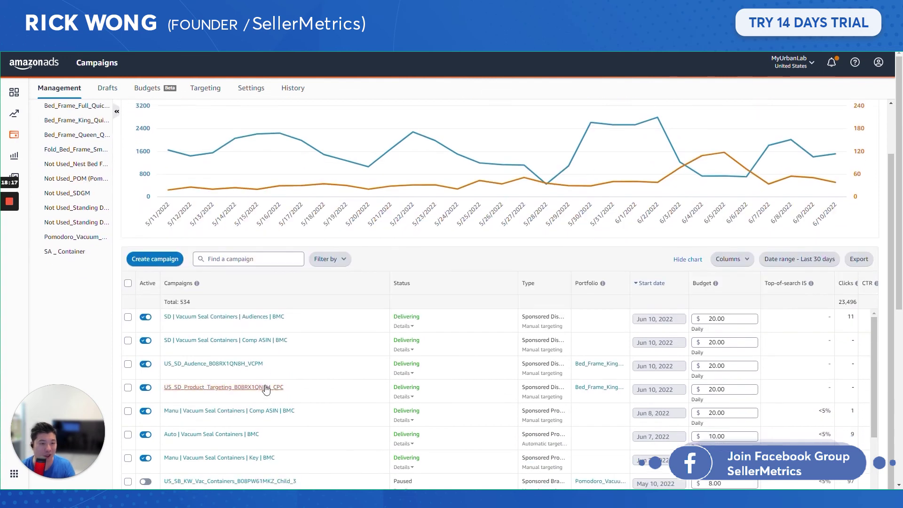
{"action": "right_click", "coordinate": [218, 367]}
{"action": "left_click", "coordinate": [249, 372]}
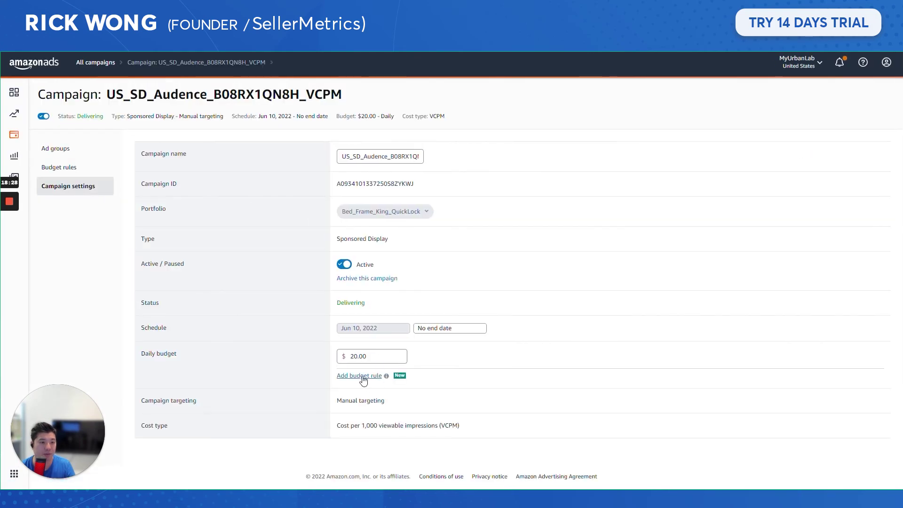
{"action": "left_click", "coordinate": [363, 377]}
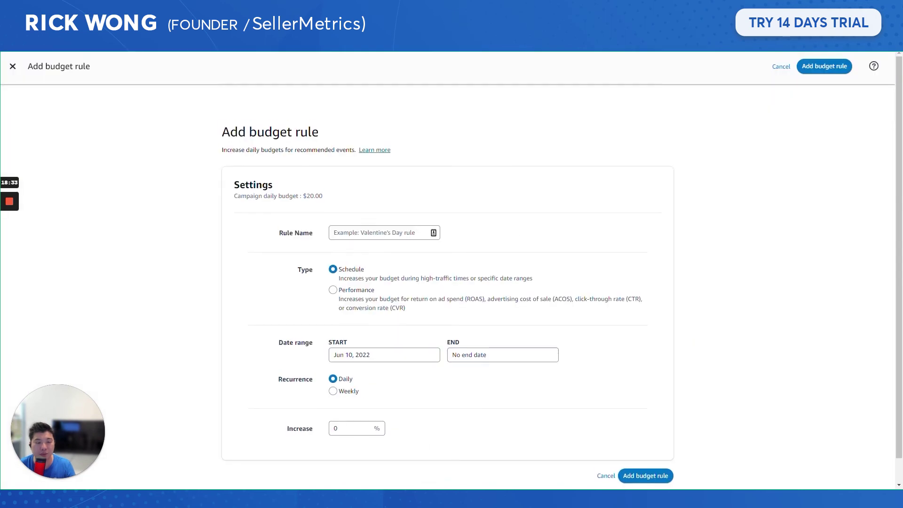
Make the audience campaign's budget rule a Performance rule named ACoS<=25%_30%↑
{"action": "left_click", "coordinate": [360, 291]}
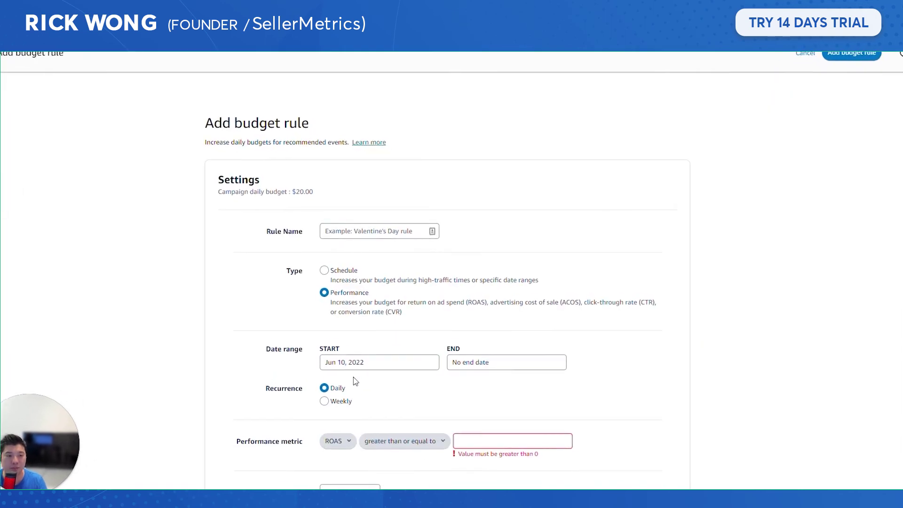
{"action": "left_click", "coordinate": [383, 232]}
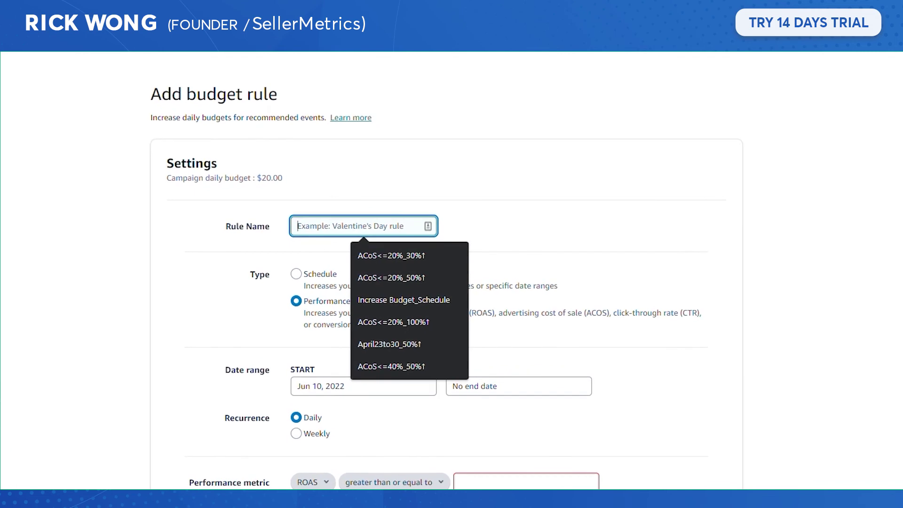
{"action": "left_click", "coordinate": [393, 255]}
Set the audience campaign's budget rule metric to ACOS with the less than or equal to condition
{"action": "scroll", "coordinate": [524, 195], "scroll_direction": "down", "scroll_amount": 2}
{"action": "left_click", "coordinate": [318, 391]}
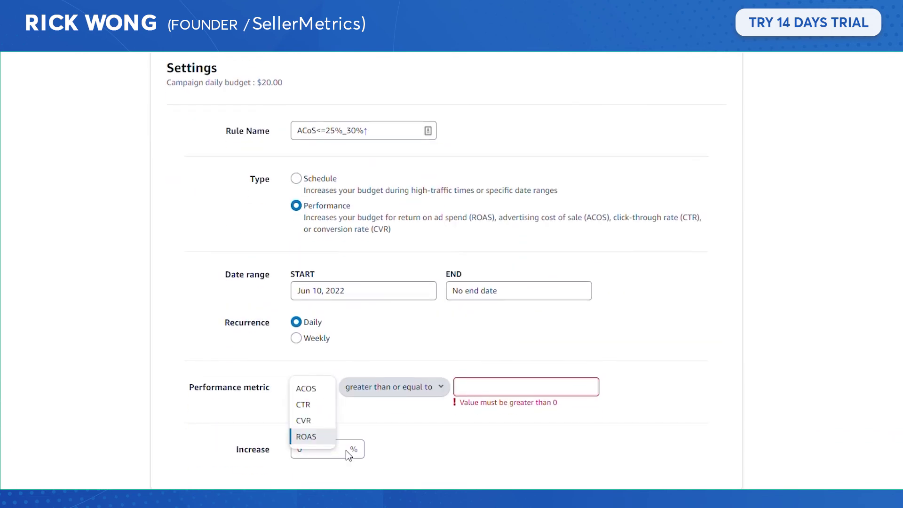
{"action": "left_click", "coordinate": [314, 389]}
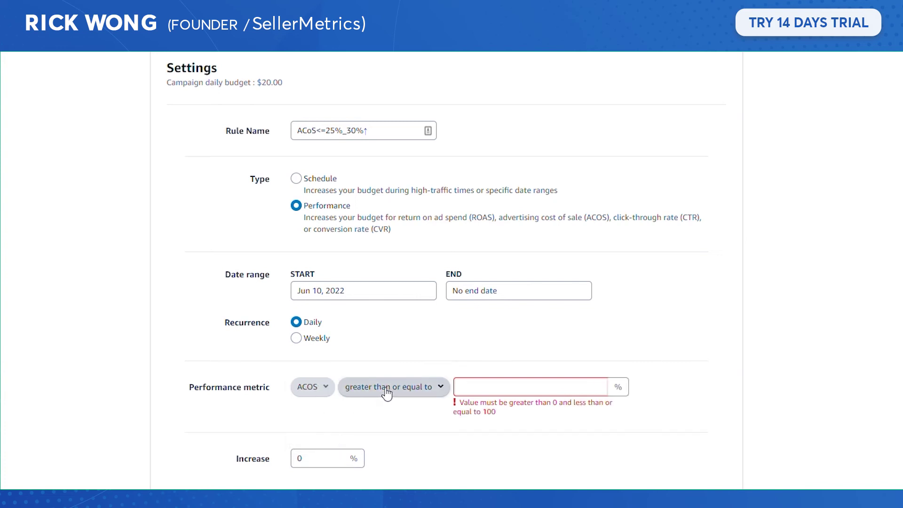
{"action": "left_click", "coordinate": [388, 390]}
{"action": "left_click", "coordinate": [393, 405]}
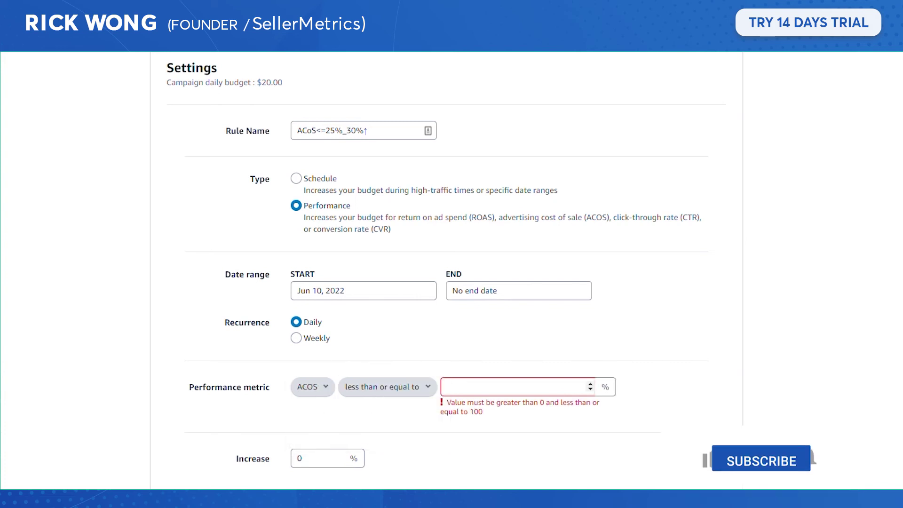
Set the rule's ACOS threshold to 25% and the budget increase to 30%, and add the rule to the audience campaign
{"action": "left_click", "coordinate": [512, 387]}
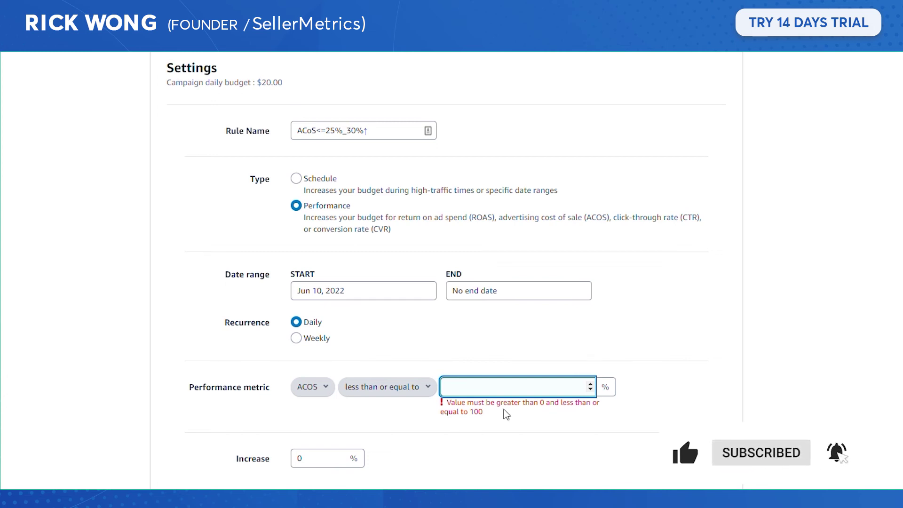
{"action": "type", "text": "3"}
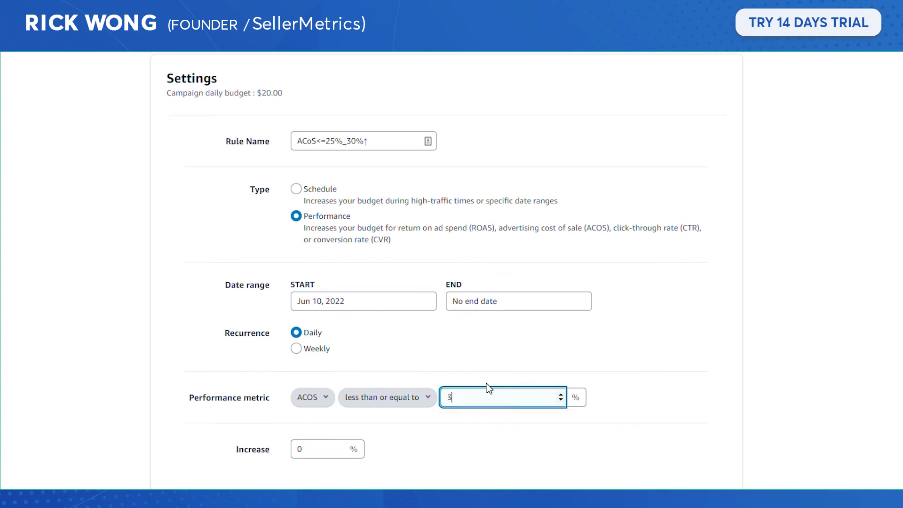
{"action": "type", "text": "25"}
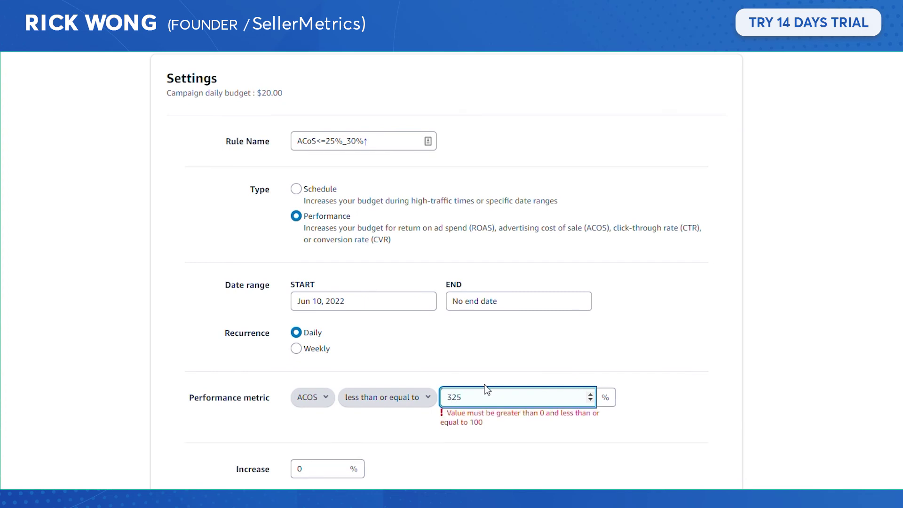
{"action": "key", "text": "Tab"}
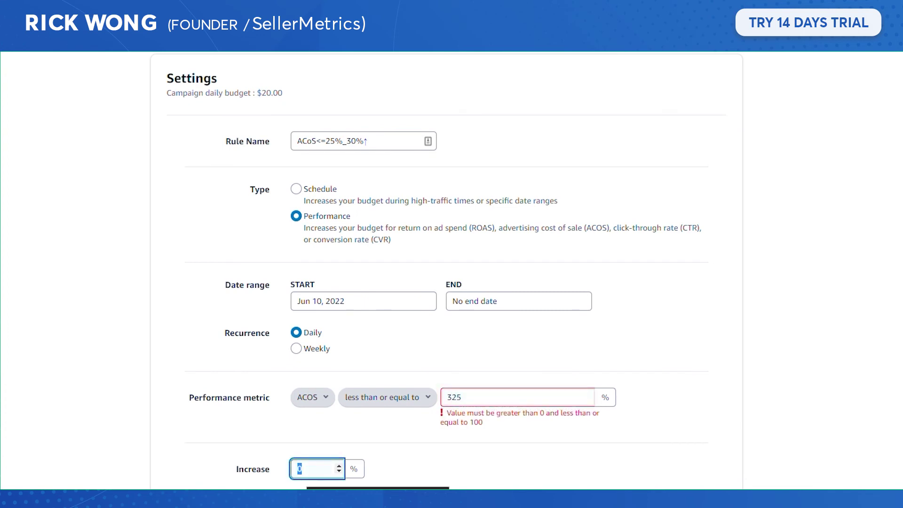
{"action": "key", "text": "BackSpace"}
{"action": "type", "text": "30"}
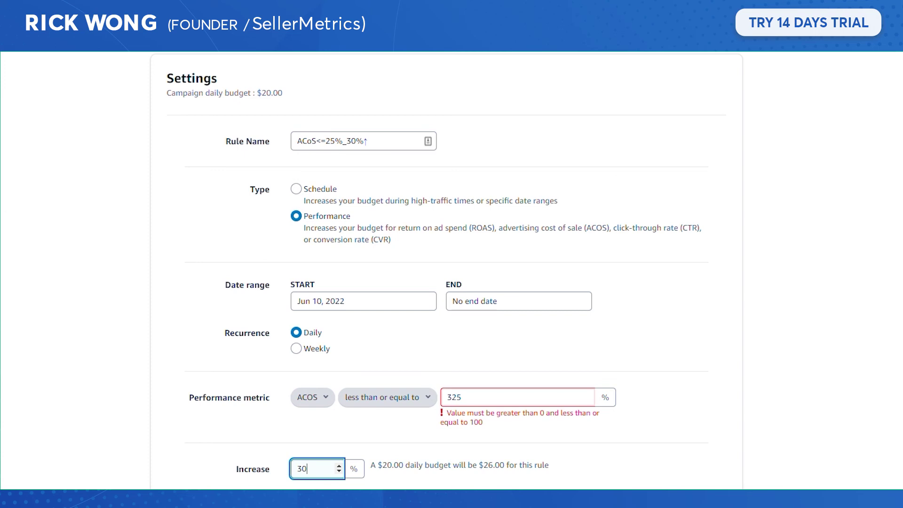
{"action": "left_click", "coordinate": [462, 397]}
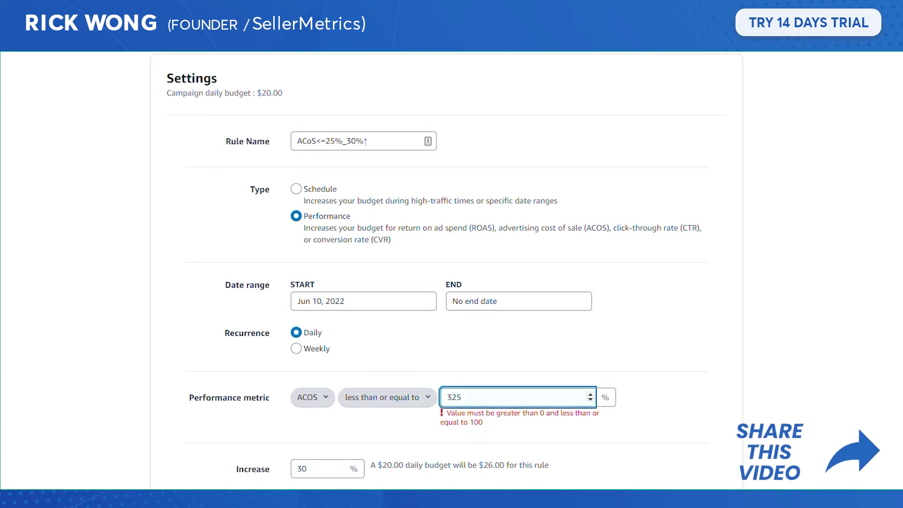
{"action": "key", "text": "BackSpace"}
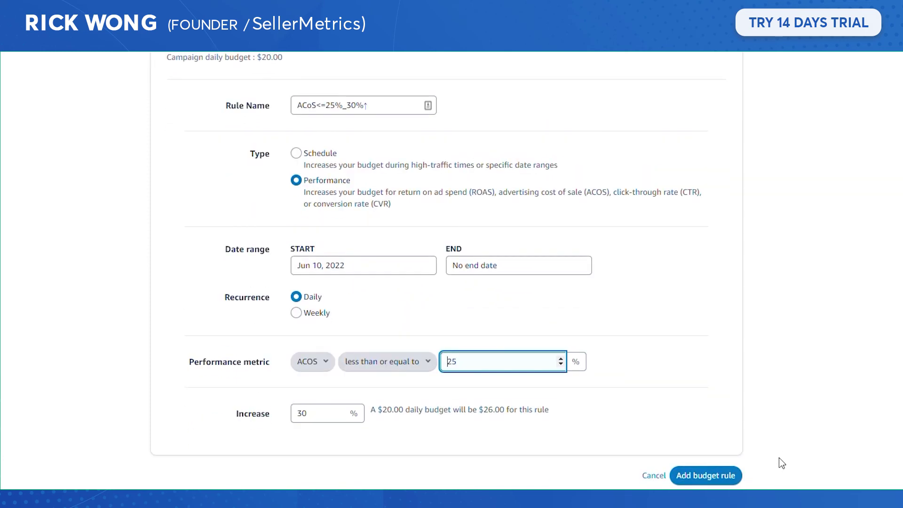
{"action": "left_click", "coordinate": [714, 476]}
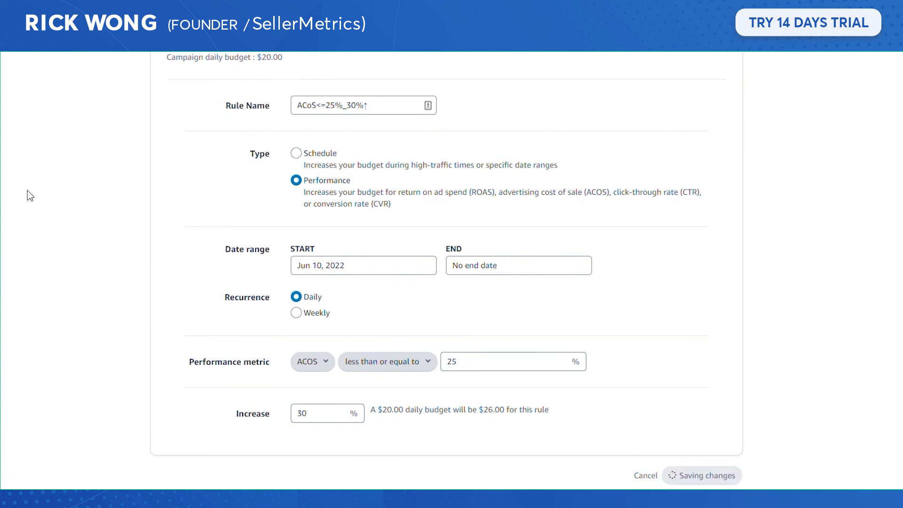
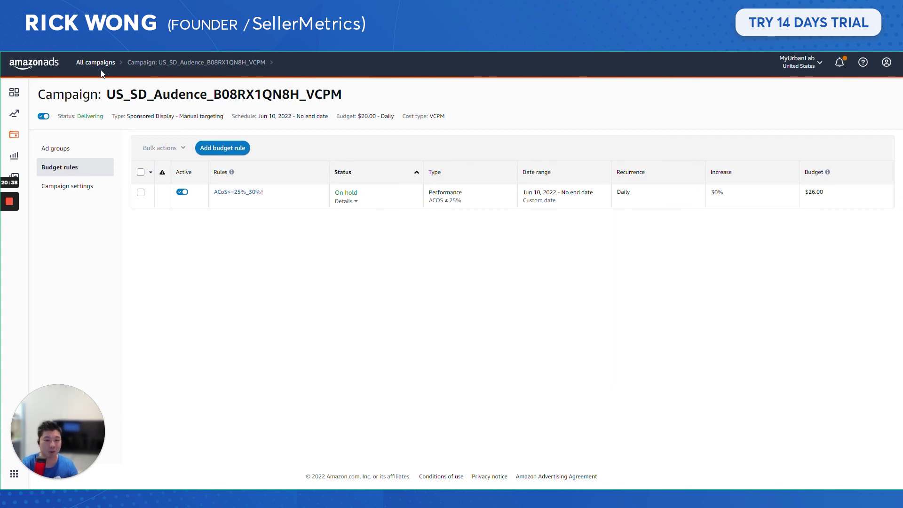
Switch to SellerMetrics and filter the keyword list by Advertising Product SD, keeping all rows on the page selected
{"action": "key", "text": "ctrl+Tab"}
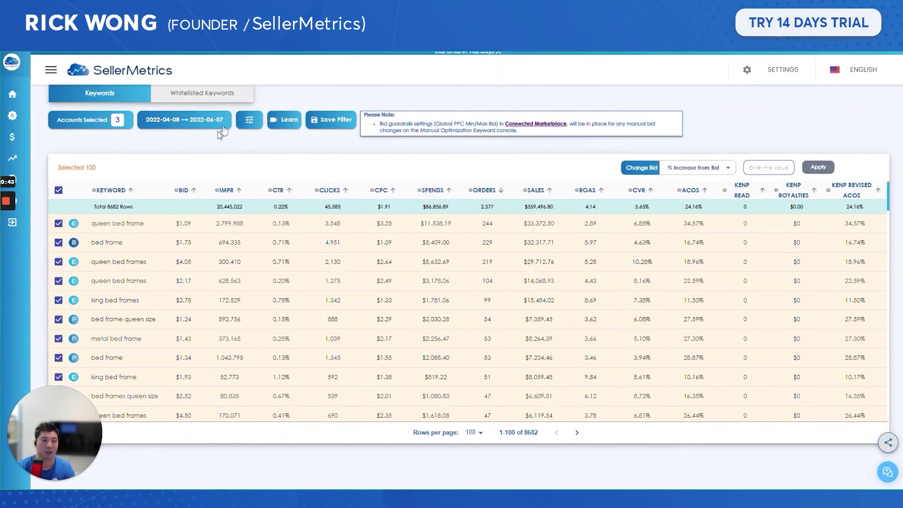
{"action": "left_click", "coordinate": [249, 120]}
{"action": "left_click", "coordinate": [225, 169]}
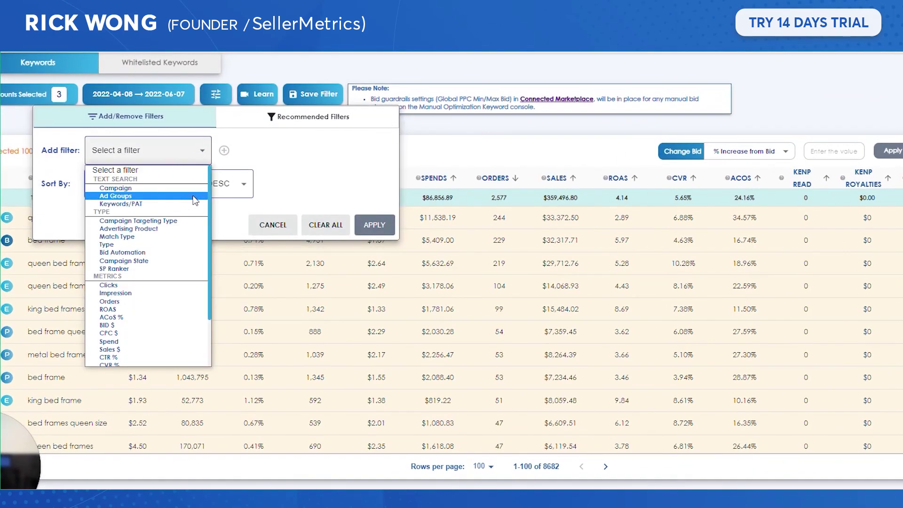
{"action": "left_click", "coordinate": [156, 228]}
{"action": "left_click", "coordinate": [227, 152]}
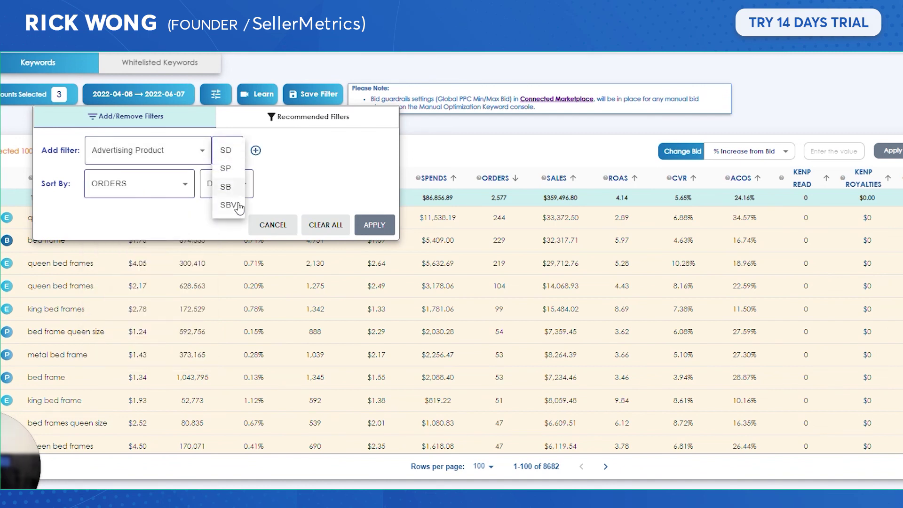
{"action": "left_click", "coordinate": [228, 149]}
{"action": "left_click", "coordinate": [260, 150]}
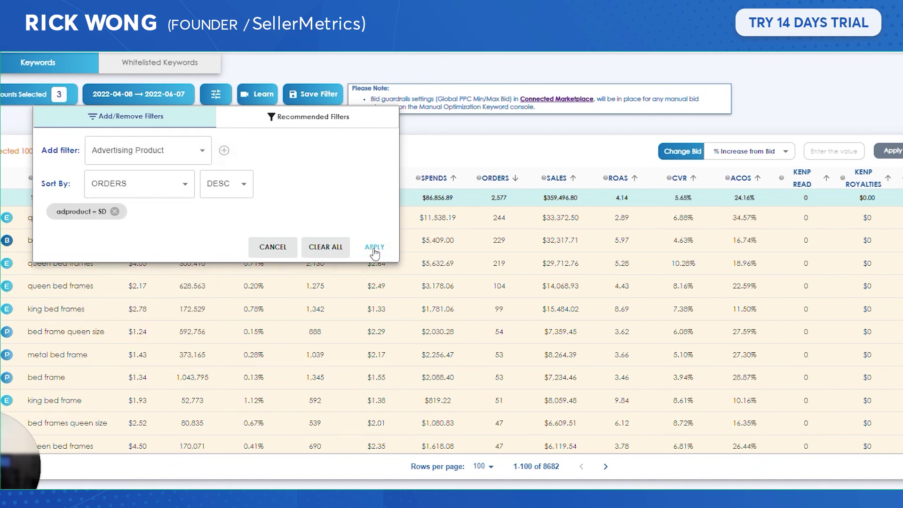
{"action": "left_click", "coordinate": [374, 249]}
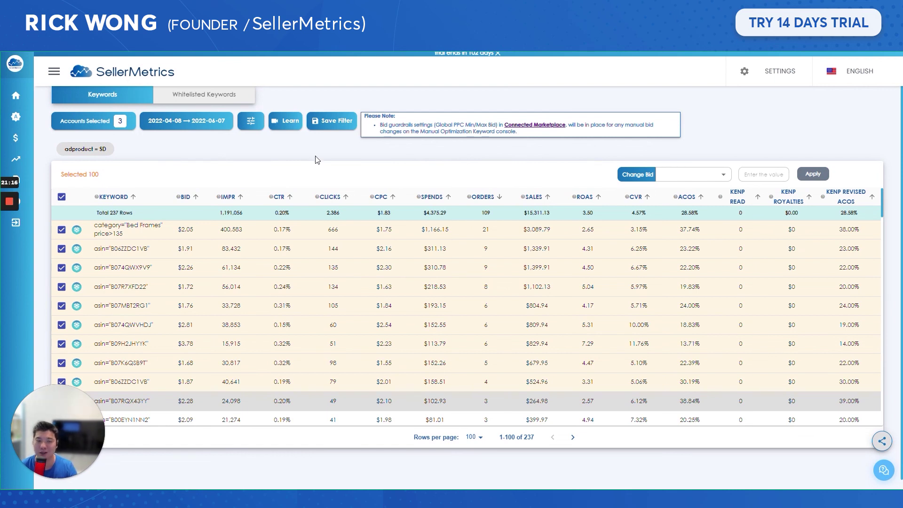
{"action": "left_click", "coordinate": [273, 309]}
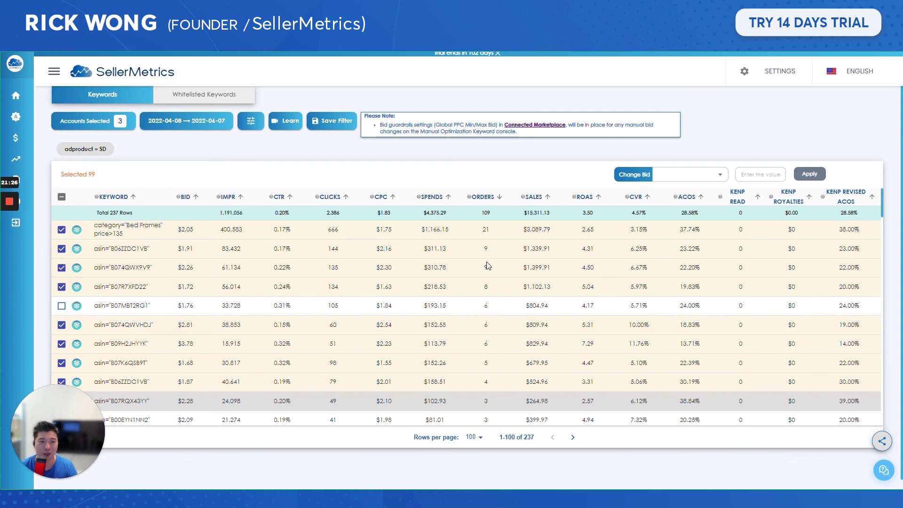
{"action": "left_click", "coordinate": [61, 197]}
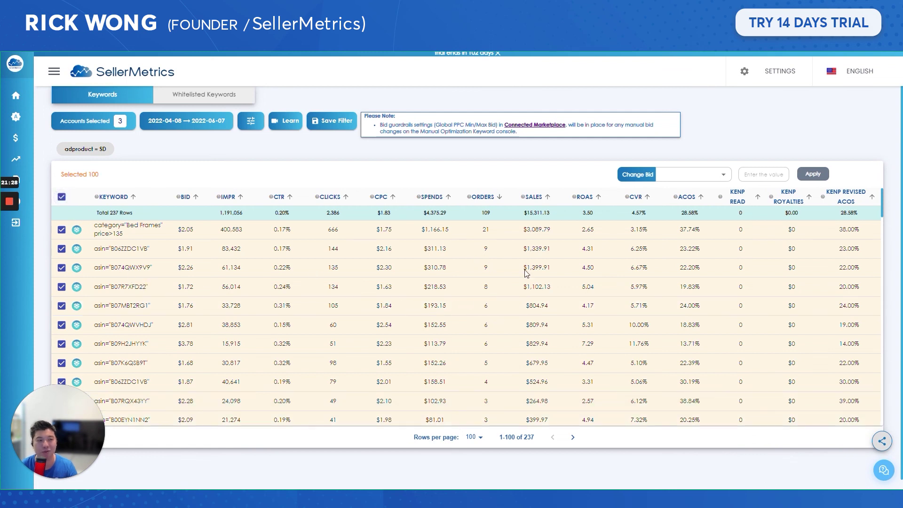